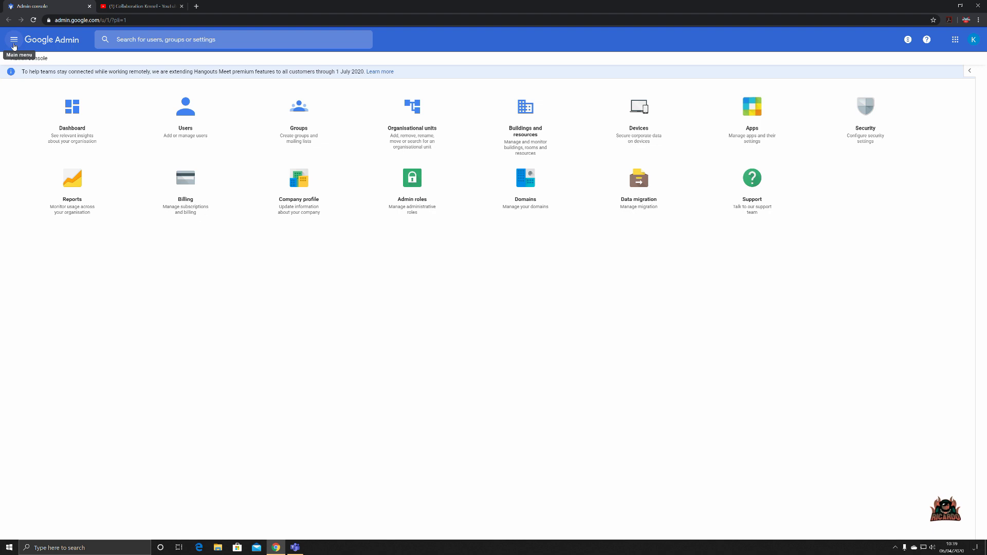
- Open the Company profile page from the Account section of the main menu
left_click(13, 45)
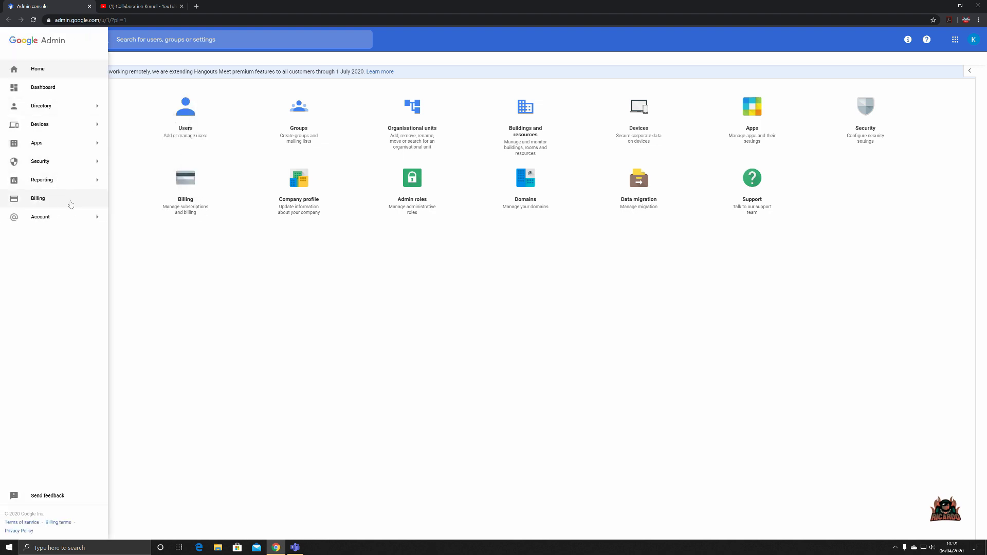
mouse_move(87, 218)
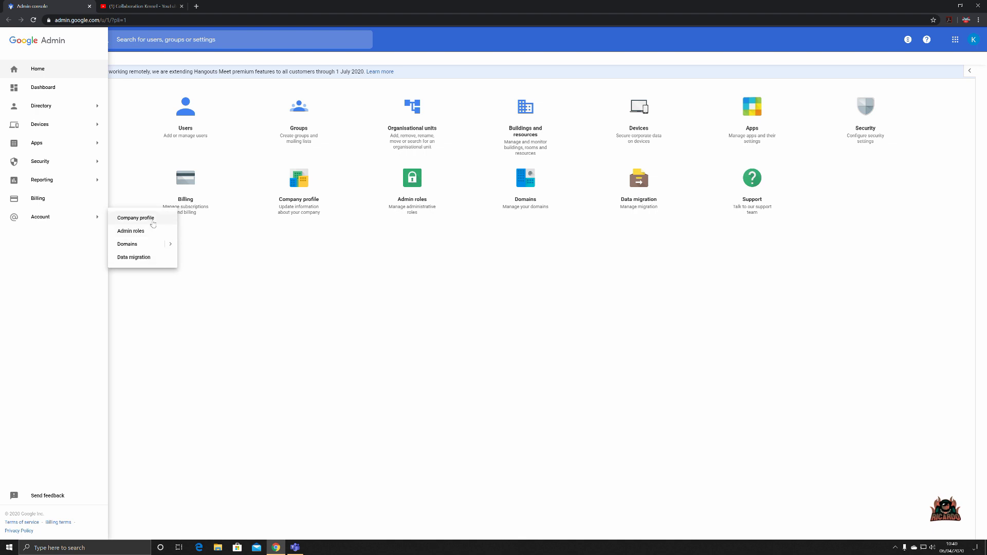
left_click(135, 218)
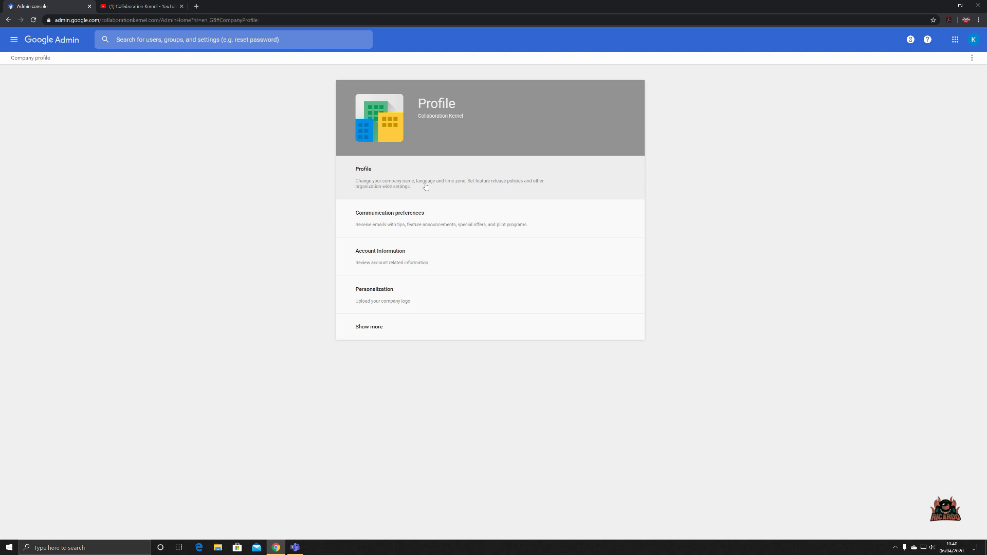
- Expand Profile and scroll through organization name, contact, support message, language and time zone settings
left_click(426, 187)
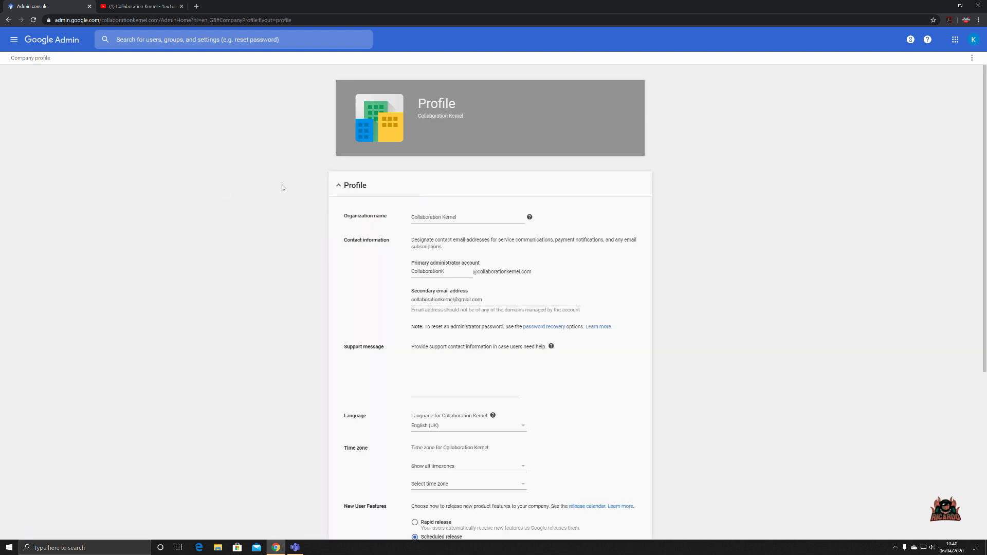
scroll(281, 187, "down", 2)
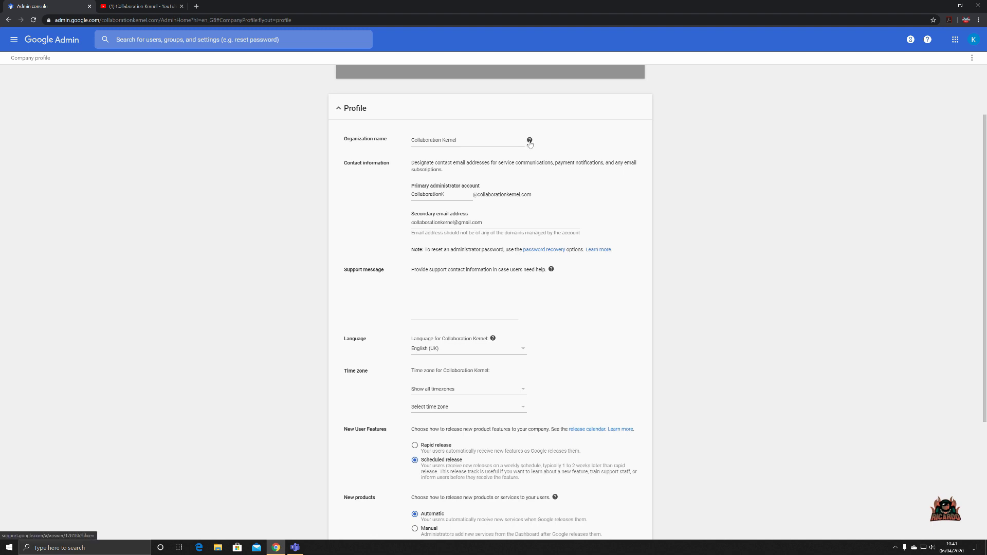
- Read the 'Change your organization name' help article and close the remote-work banner
left_click(530, 142)
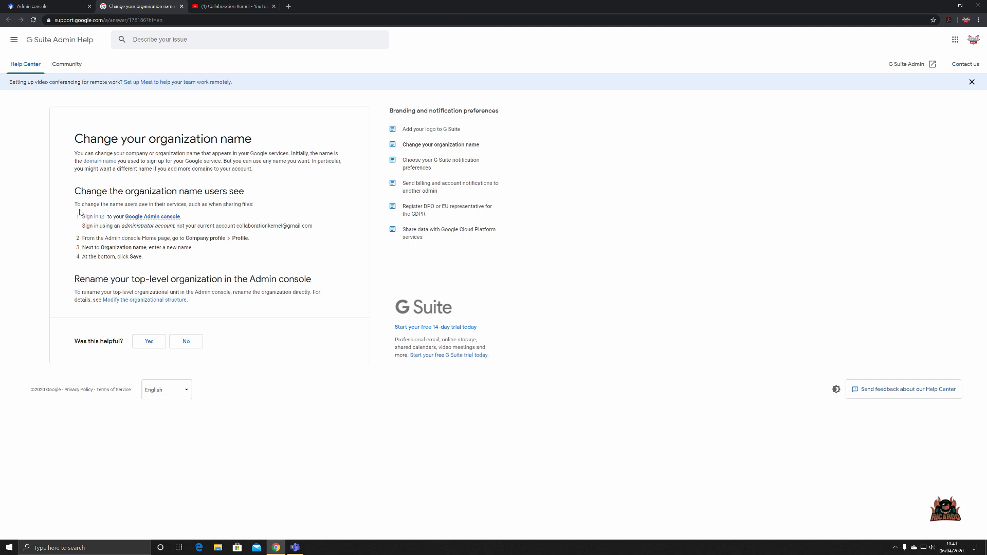
left_click(134, 216)
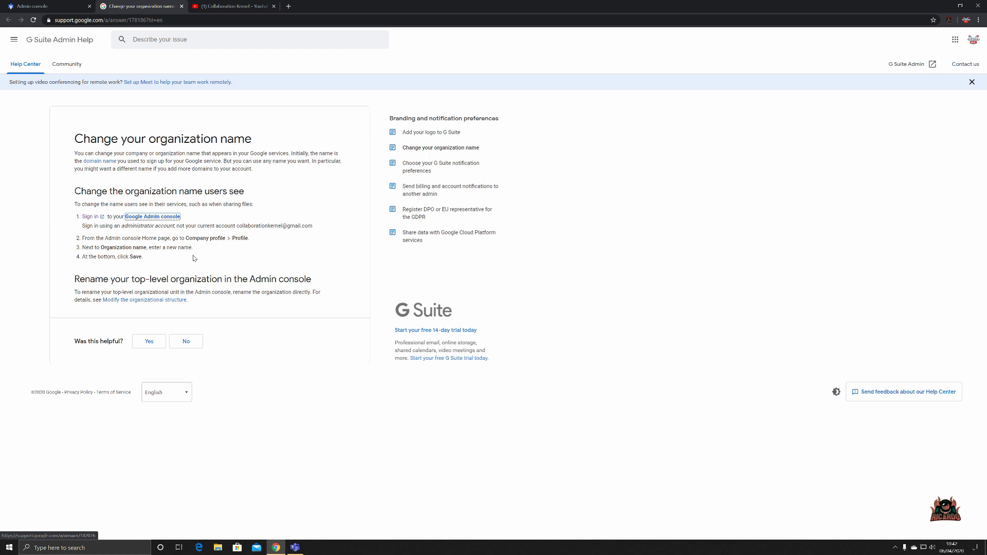
left_click(972, 82)
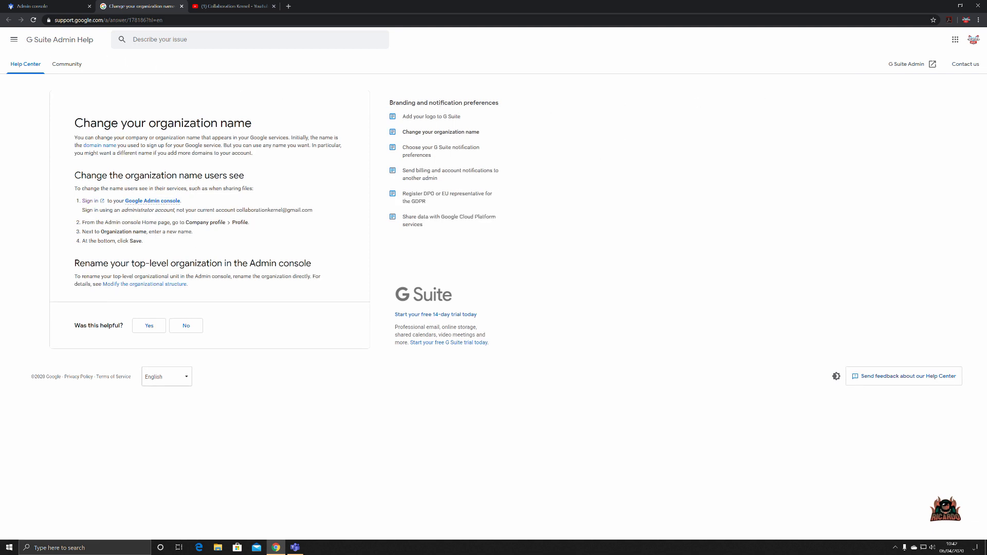
- Switch back to the Admin console tab showing the 'Collaboration Kernel' Profile settings
key("ctrl+shift+Tab")
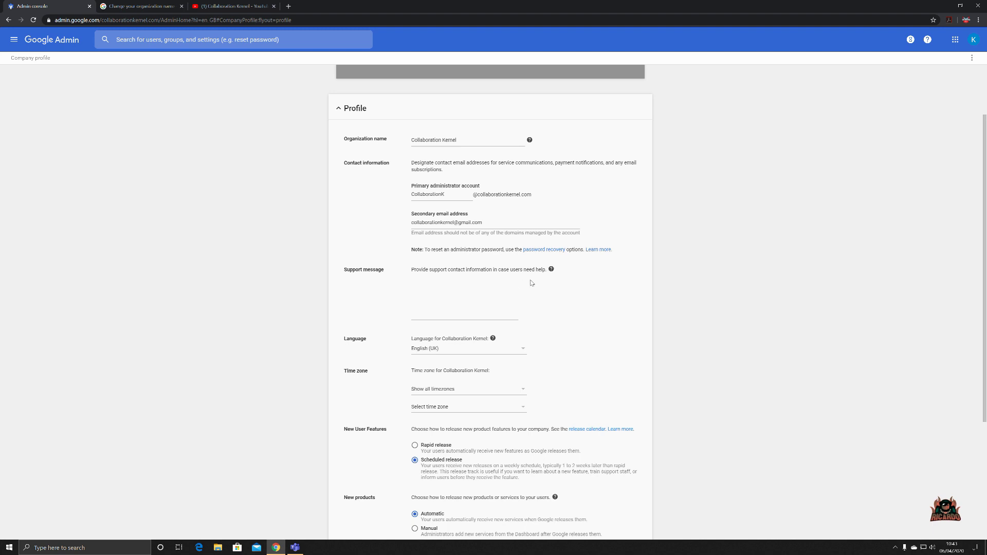
- Write a support message giving the user support phone number and service support e-mail, fixing 'contat'
left_click(489, 293)
type("For user sup")
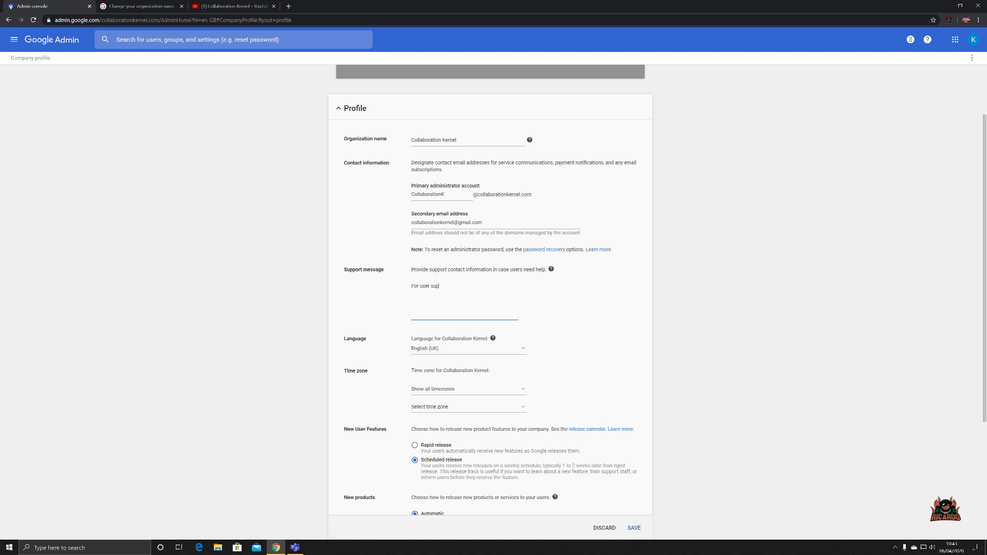
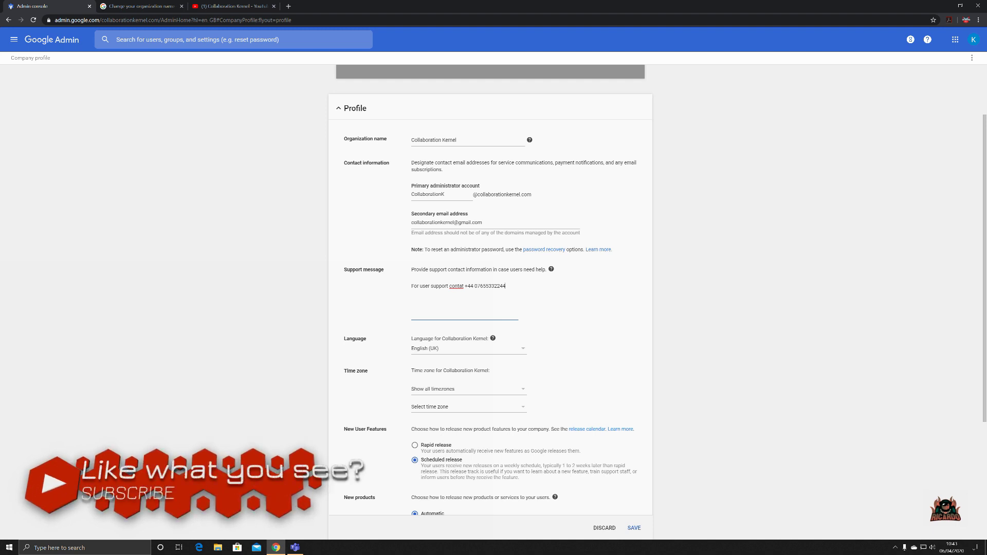
right_click(451, 285)
left_click(472, 291)
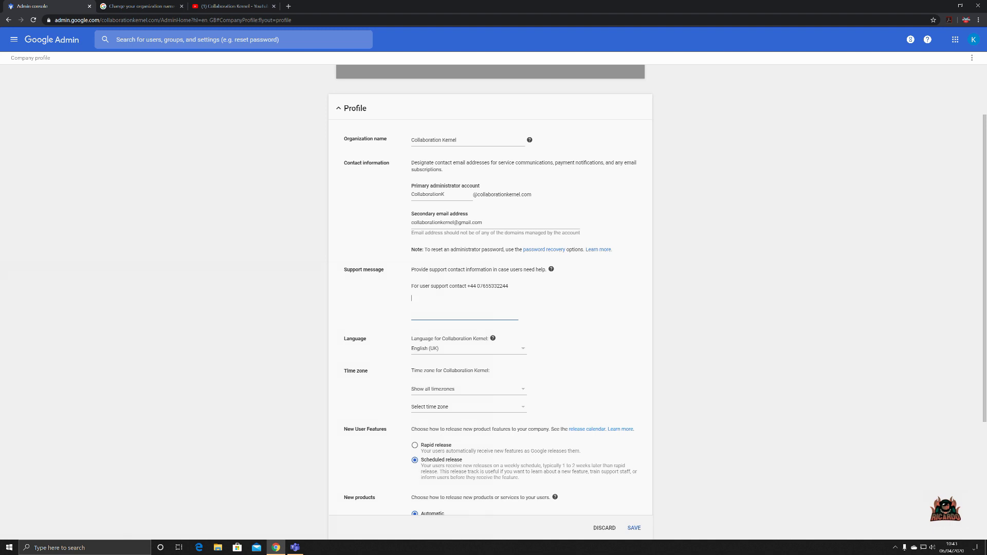
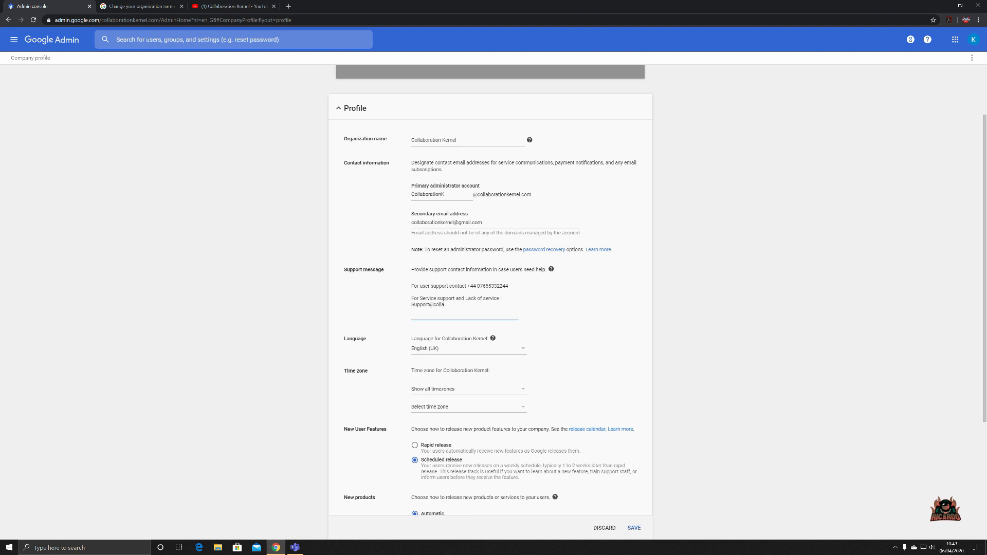
left_click(569, 308)
scroll(594, 315, "down", 2)
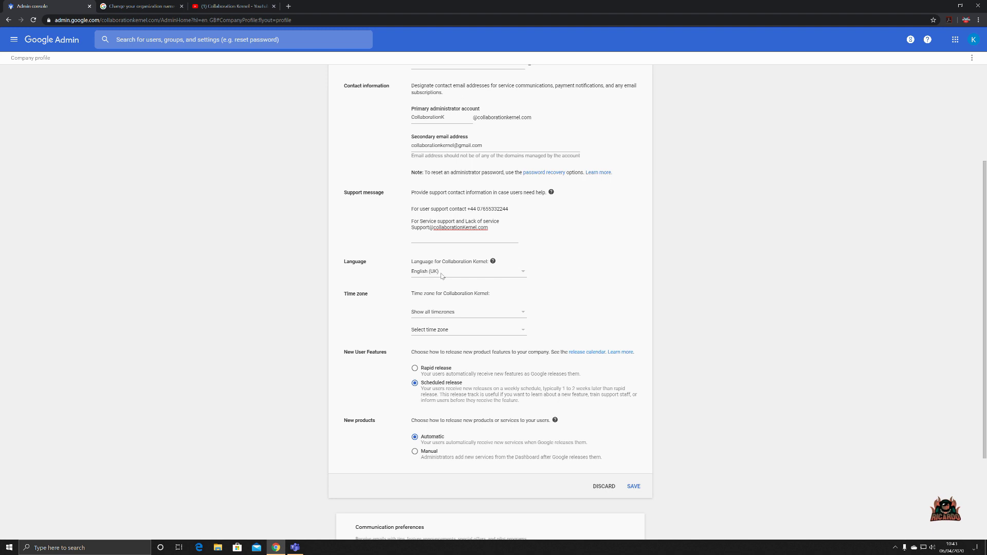
left_click(526, 273)
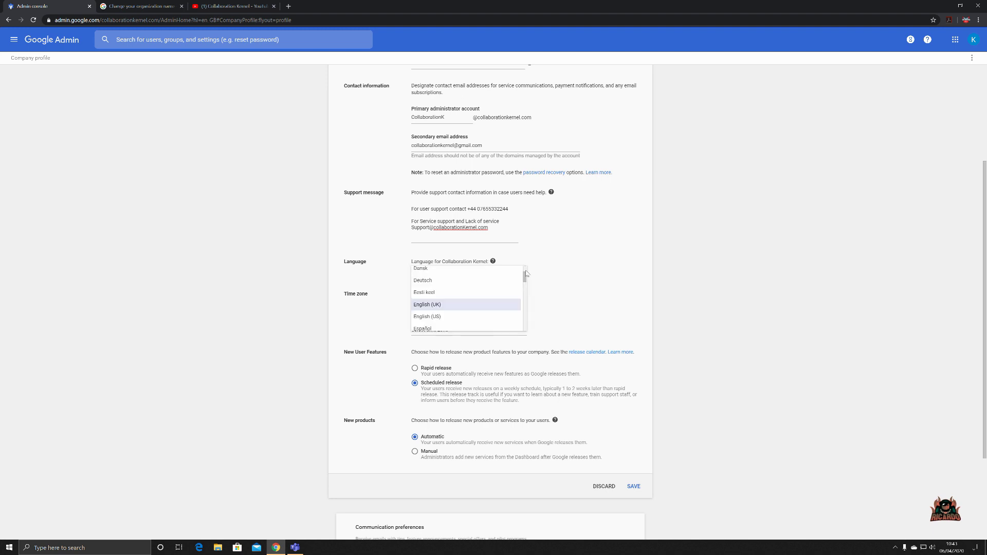
scroll(504, 285, "down", 10)
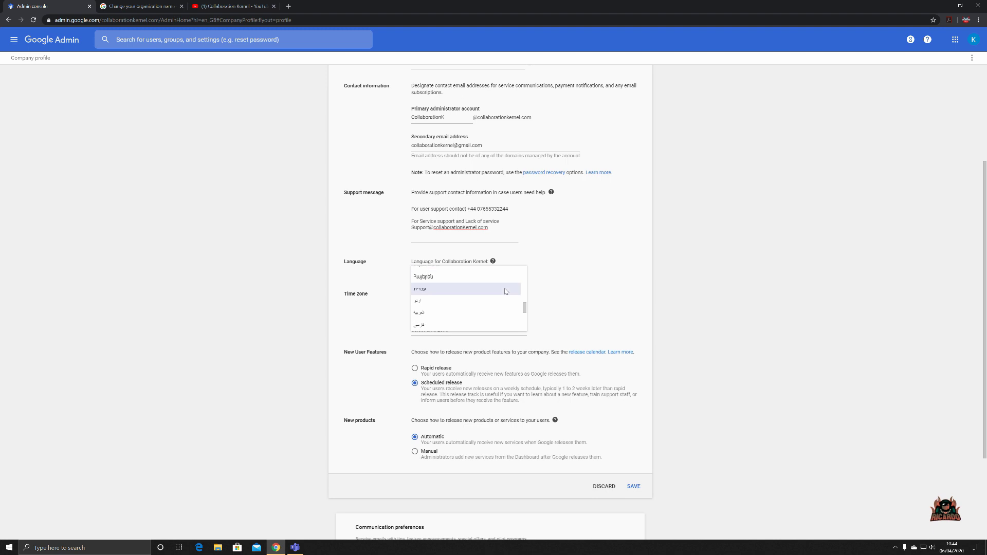
scroll(505, 292, "up", 12)
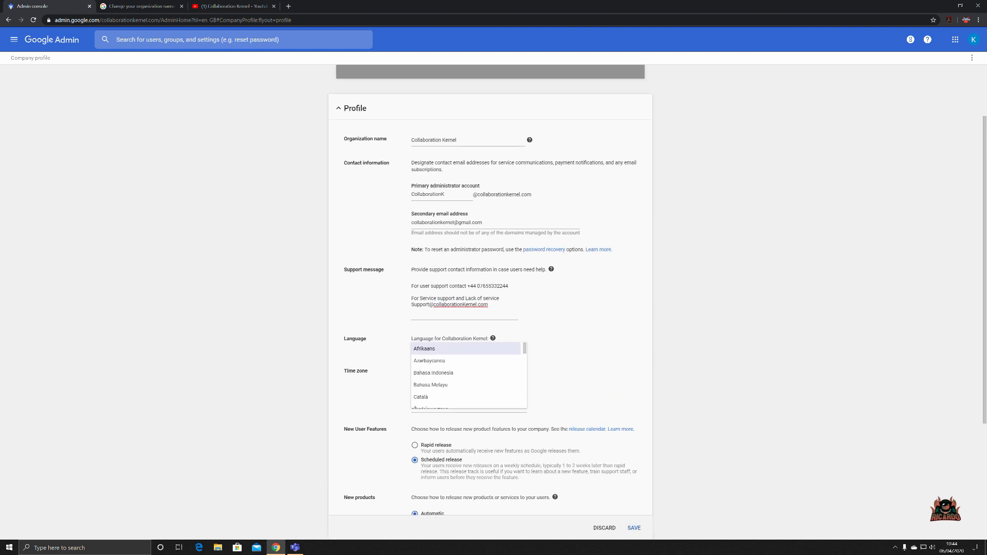
scroll(500, 392, "down", 3)
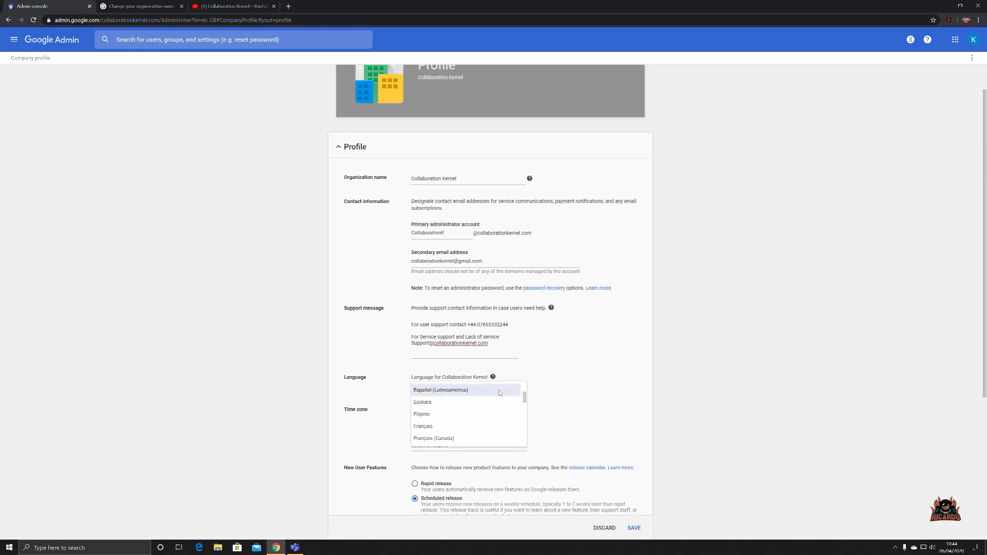
scroll(499, 392, "up", 2)
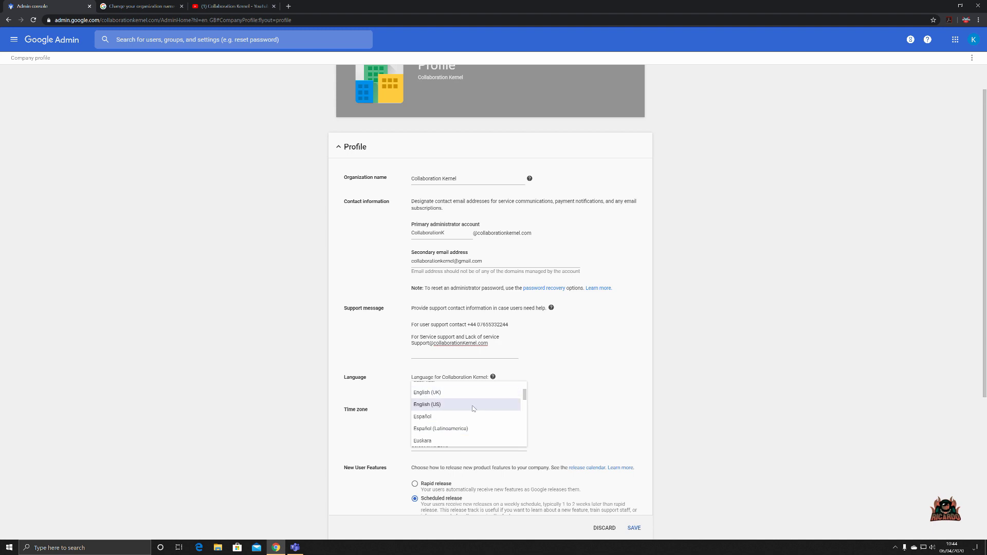
left_click(671, 351)
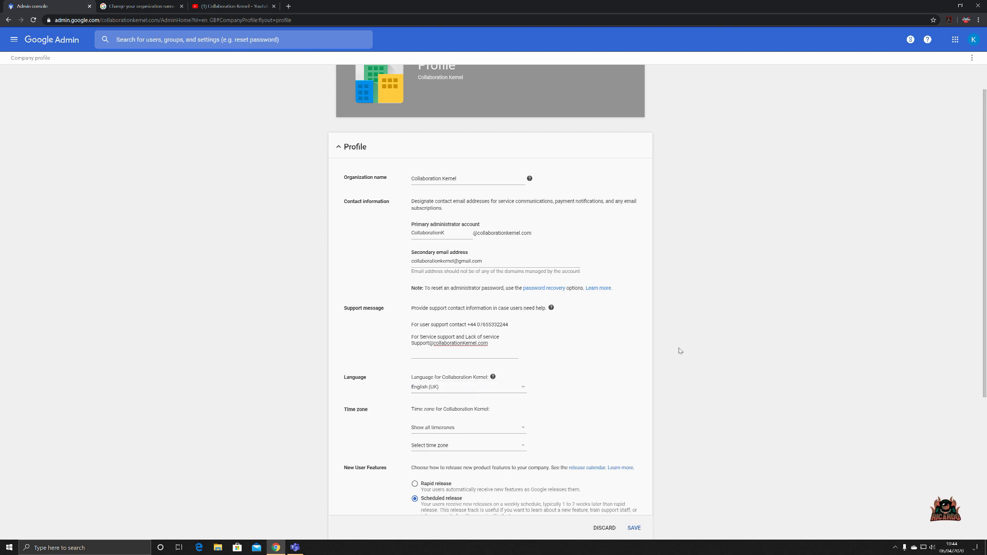
- Choose United Kingdom as the time zone country, then (GMT+00:00) London
scroll(680, 350, "down", 3)
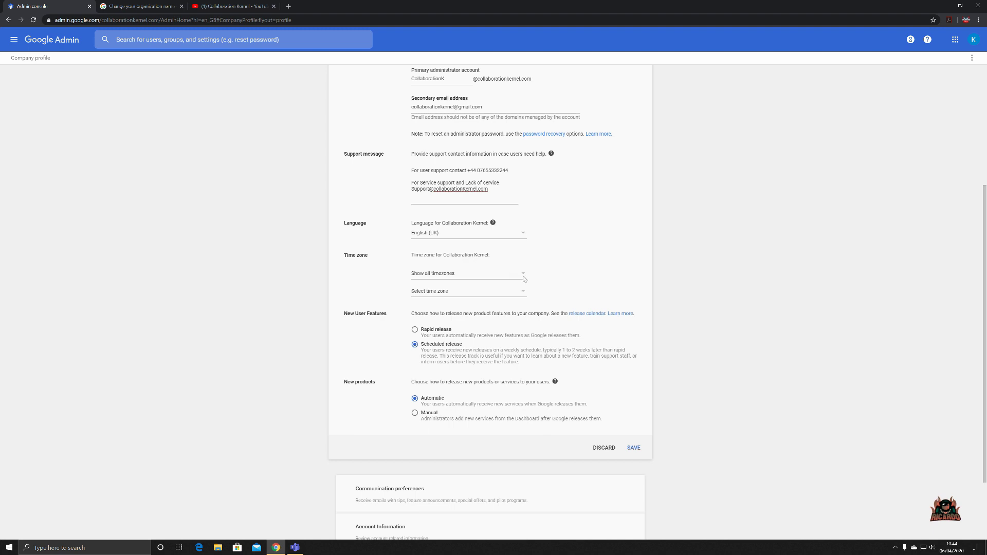
left_click(522, 277)
scroll(504, 297, "down", 10)
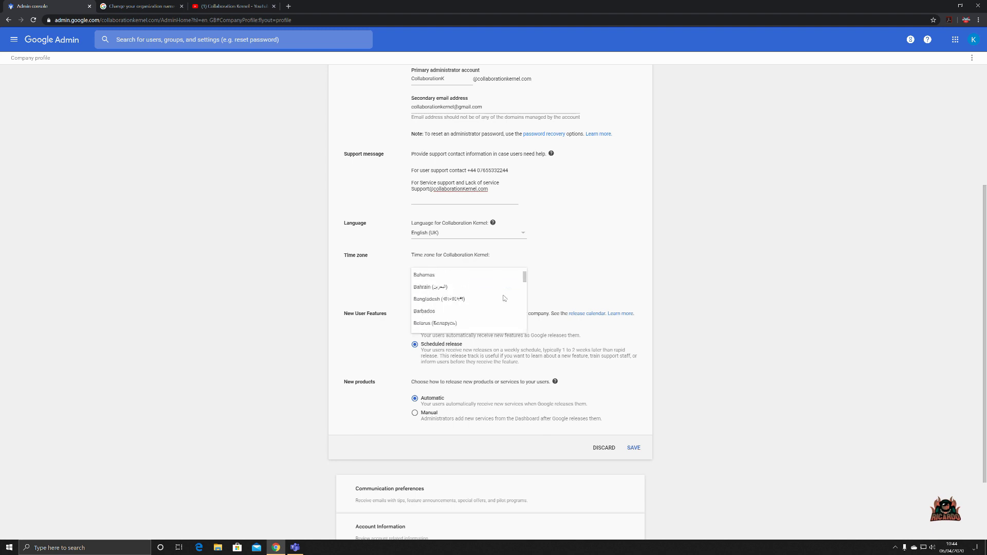
scroll(504, 298, "down", 10)
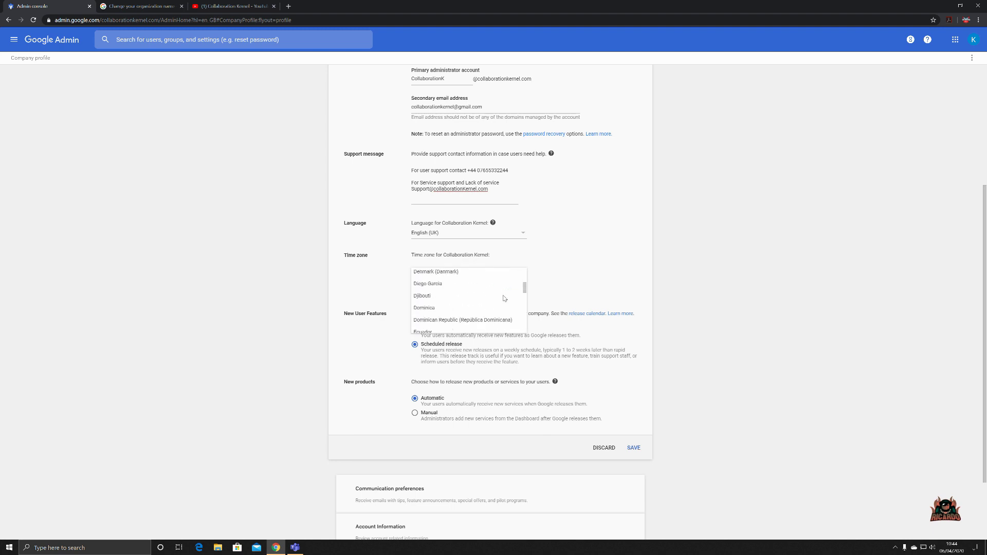
scroll(504, 299, "down", 8)
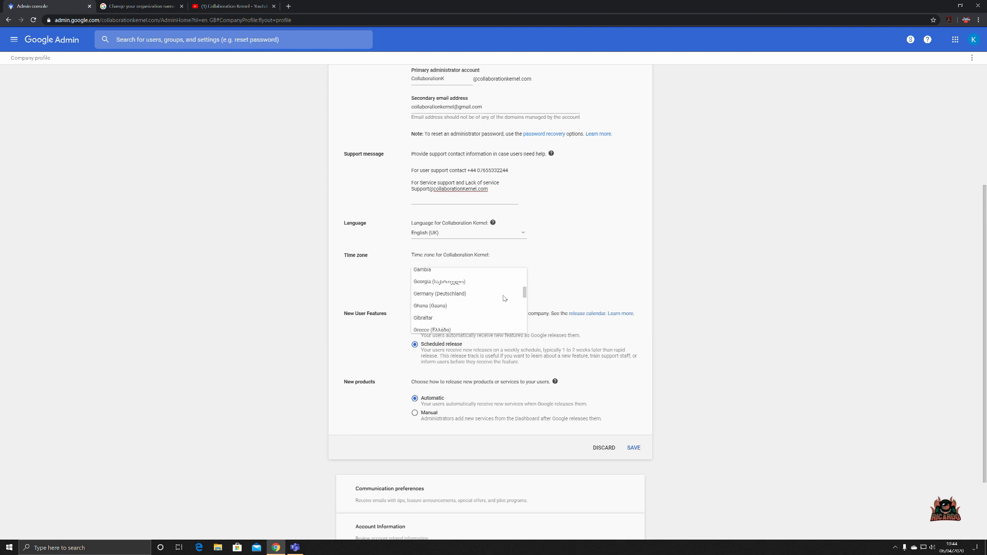
left_click_drag(524, 298, 524, 325)
left_click(452, 289)
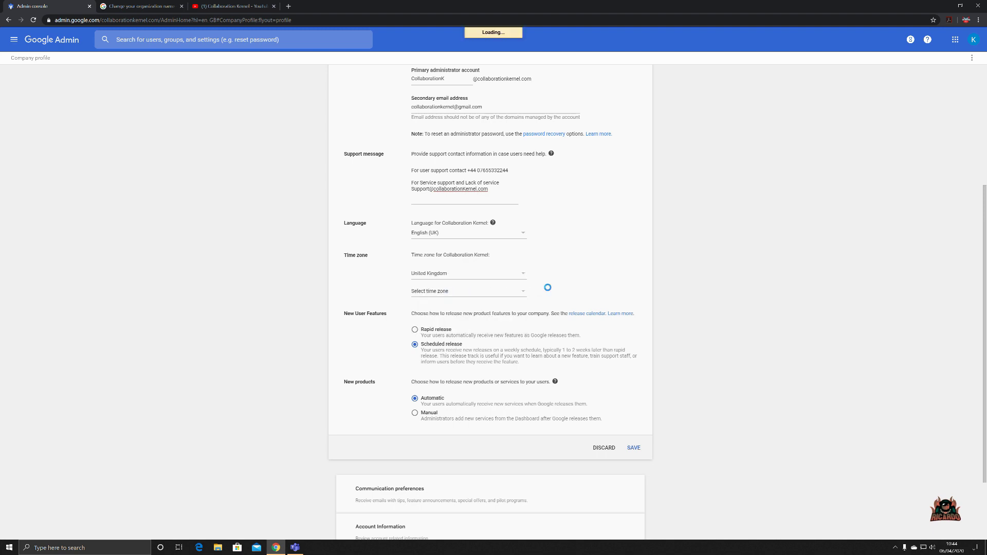
left_click(521, 295)
left_click(479, 304)
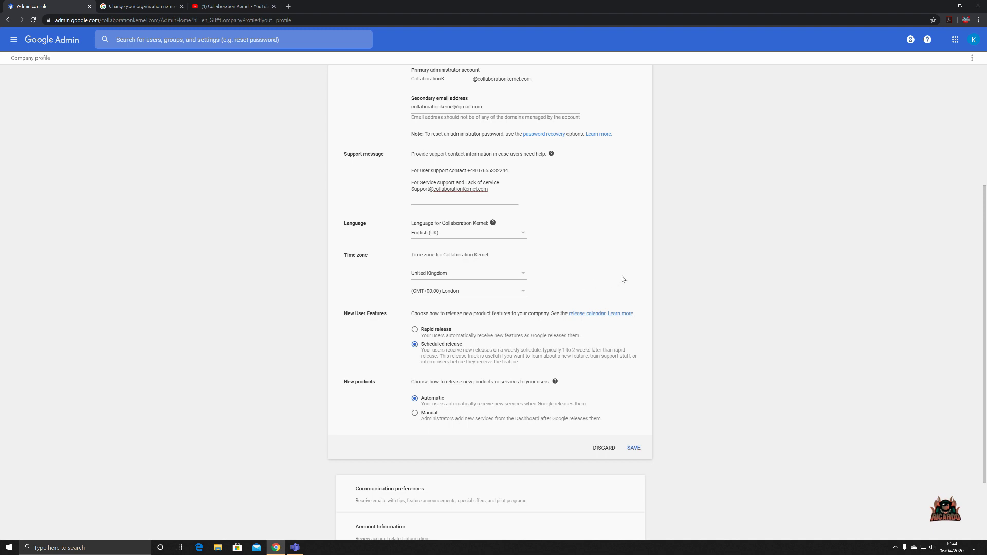
scroll(663, 279, "down", 1)
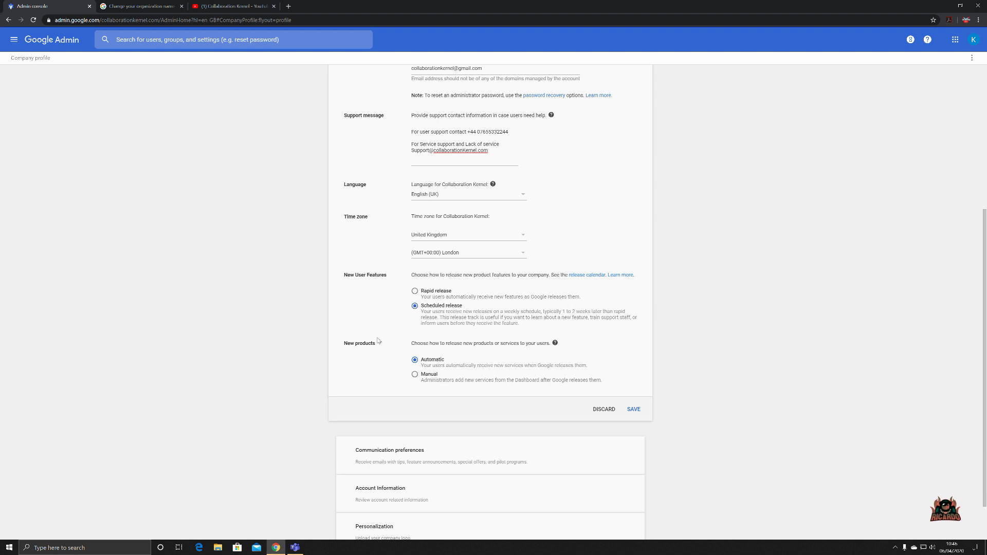
- Switch New products to Manual release and save the profile settings
scroll(387, 335, "down", 1)
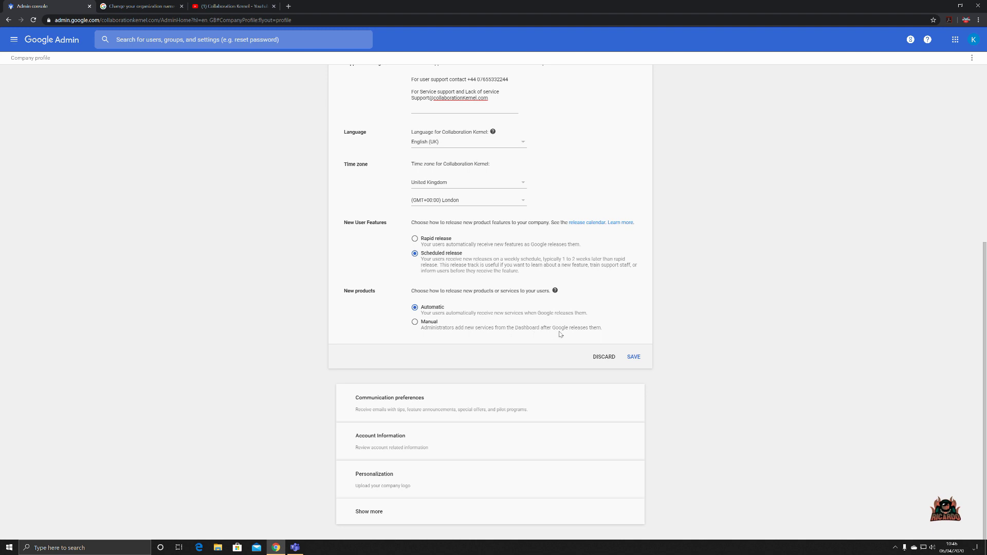
left_click(415, 322)
scroll(704, 349, "up", 4)
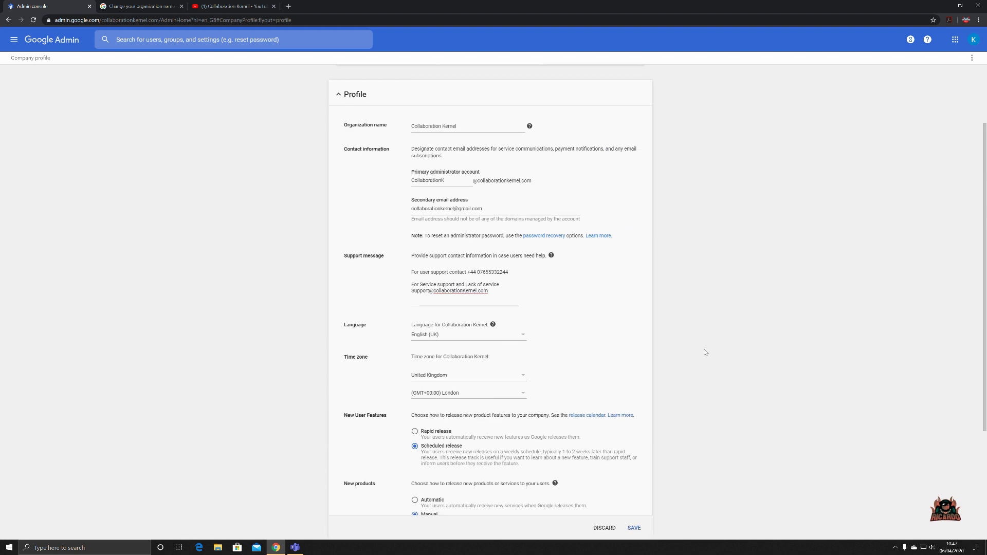
scroll(704, 350, "down", 2)
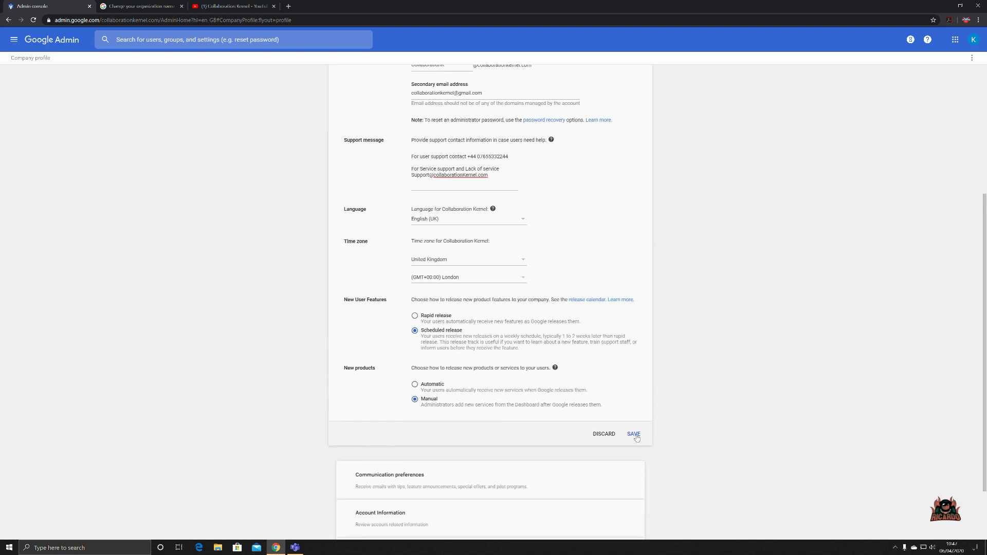
left_click(635, 435)
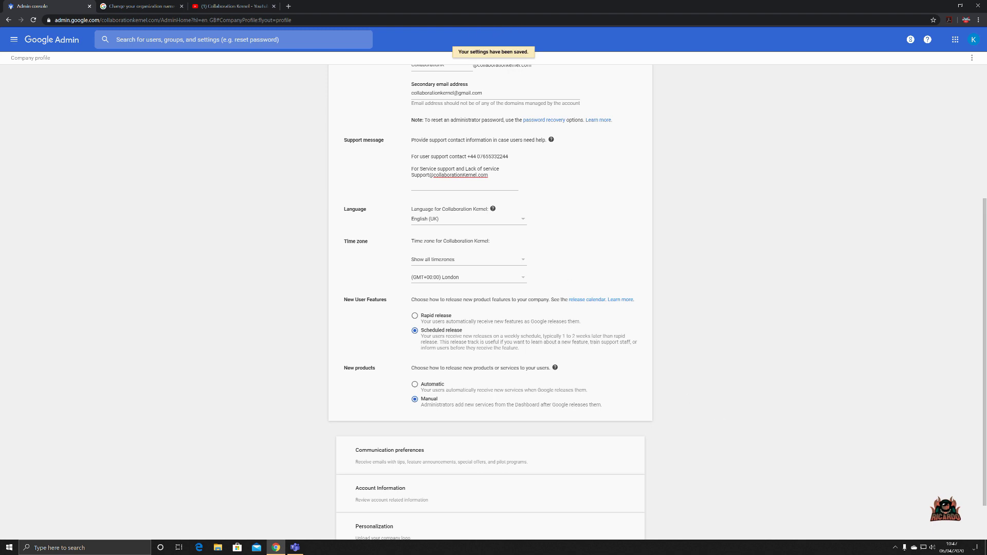
- Highlight the user support contact line in the support message, then deselect it
left_click_drag(411, 157, 508, 156)
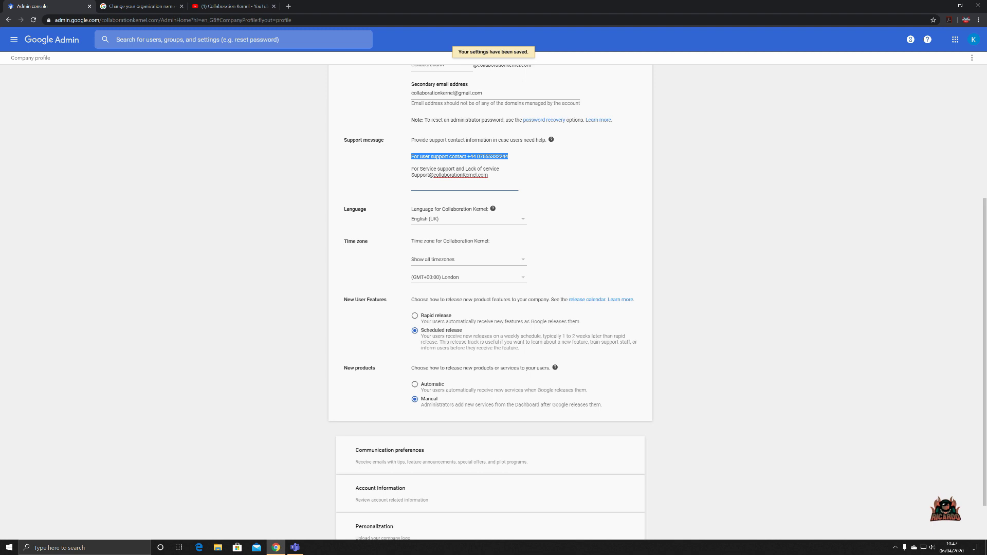
left_click(634, 220)
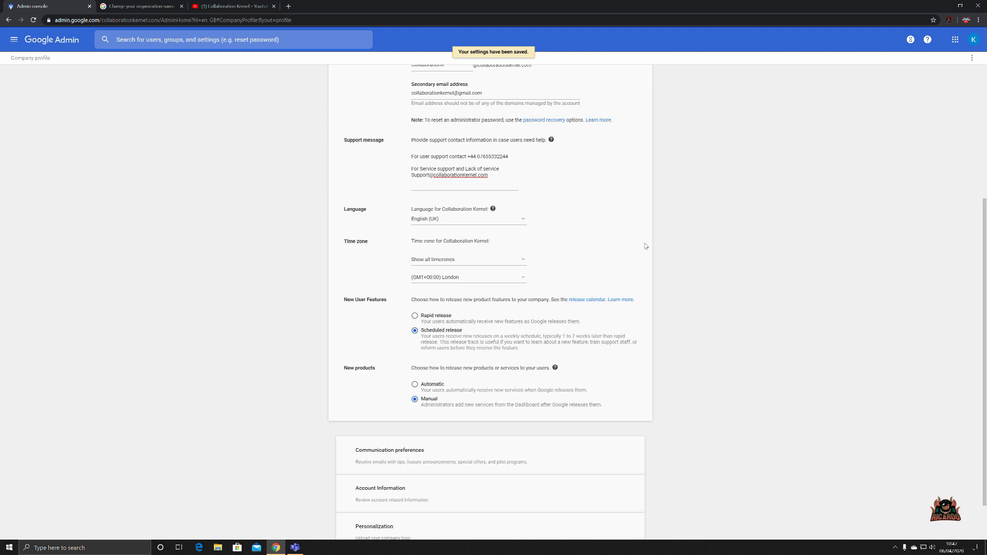
scroll(652, 247, "down", 1)
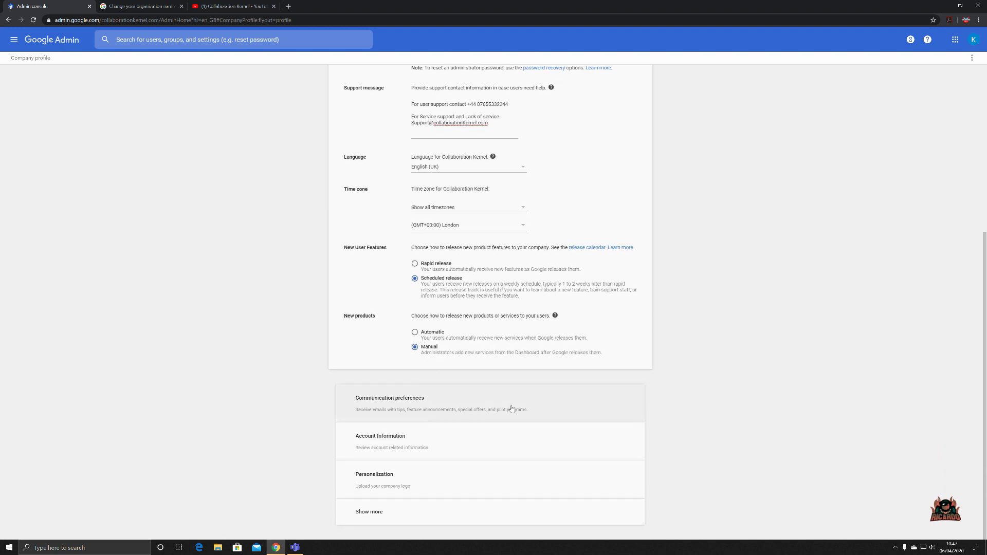
- Untick Feedback and testing emails in Communication preferences and save
left_click(562, 405)
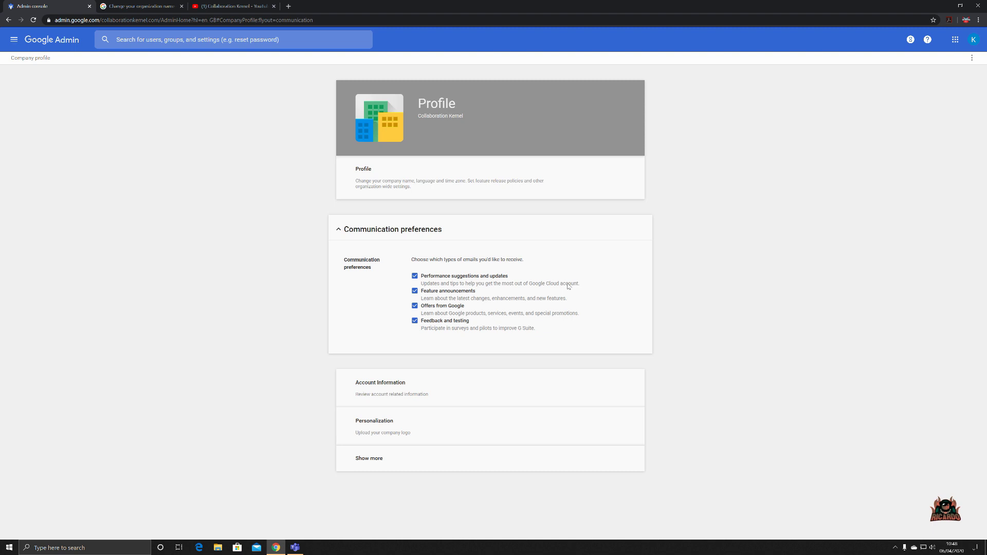
left_click(414, 320)
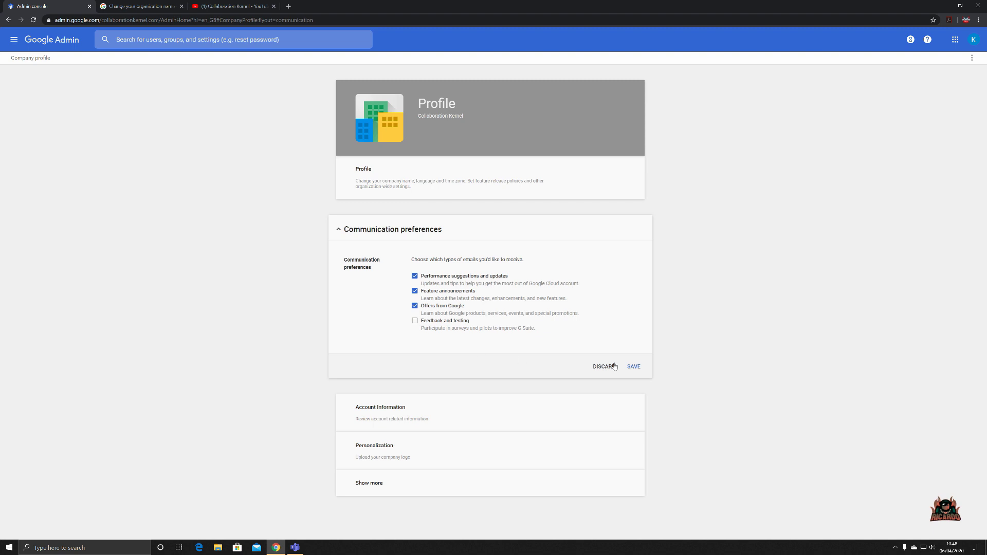
left_click(632, 367)
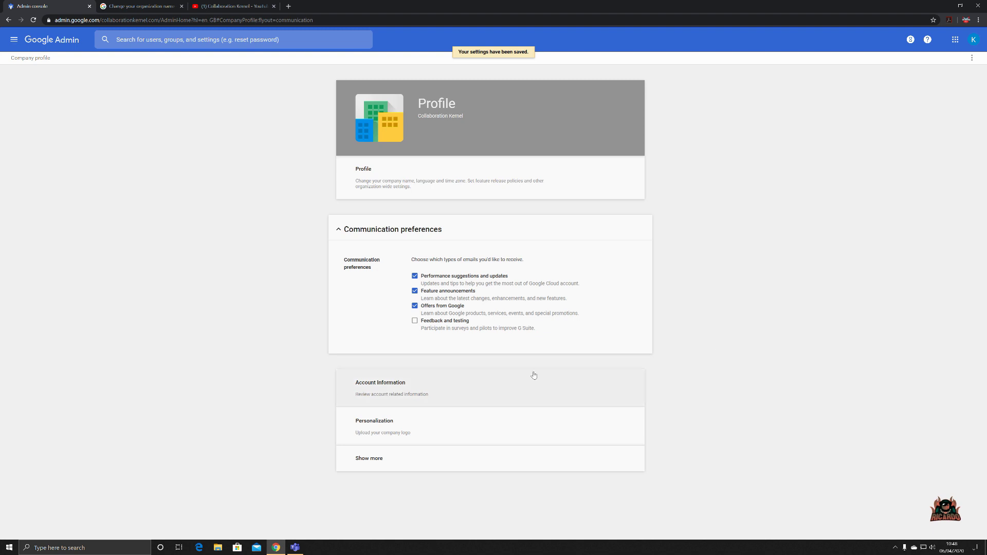
- Expand Account Information to view account type and default country, then open Personalization
left_click(512, 378)
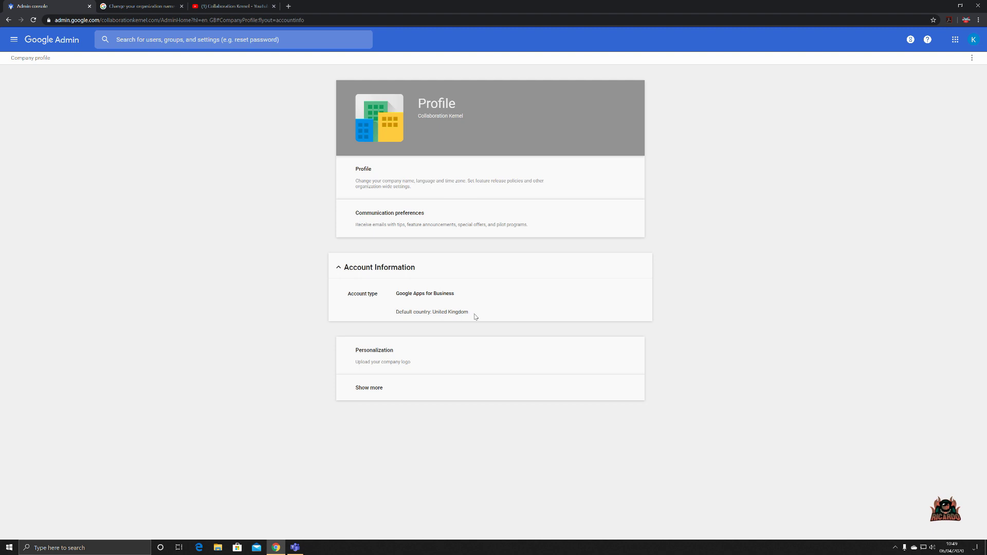
left_click(424, 357)
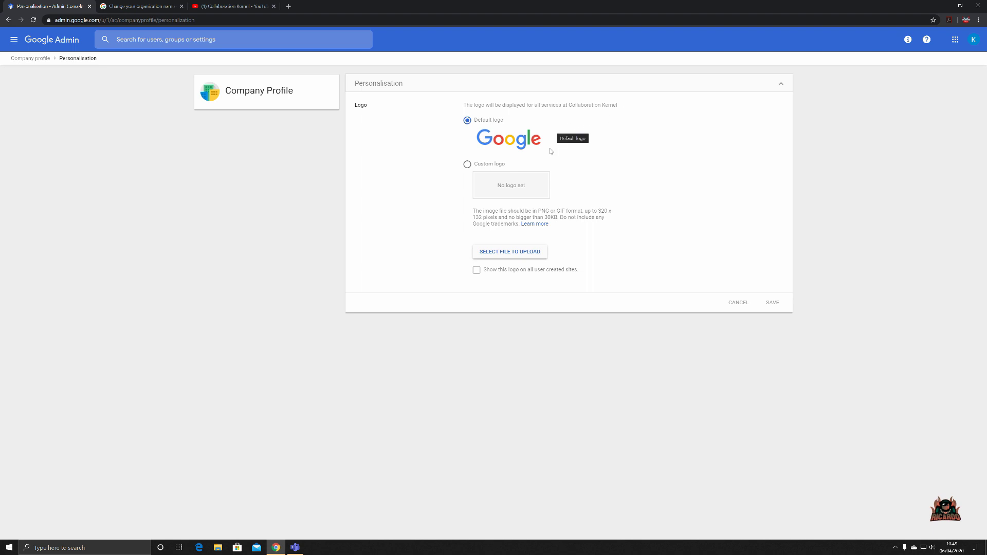
- Upload facebook-cover as the custom logo, show it on all user-created sites, and save
left_click(467, 165)
left_click(513, 251)
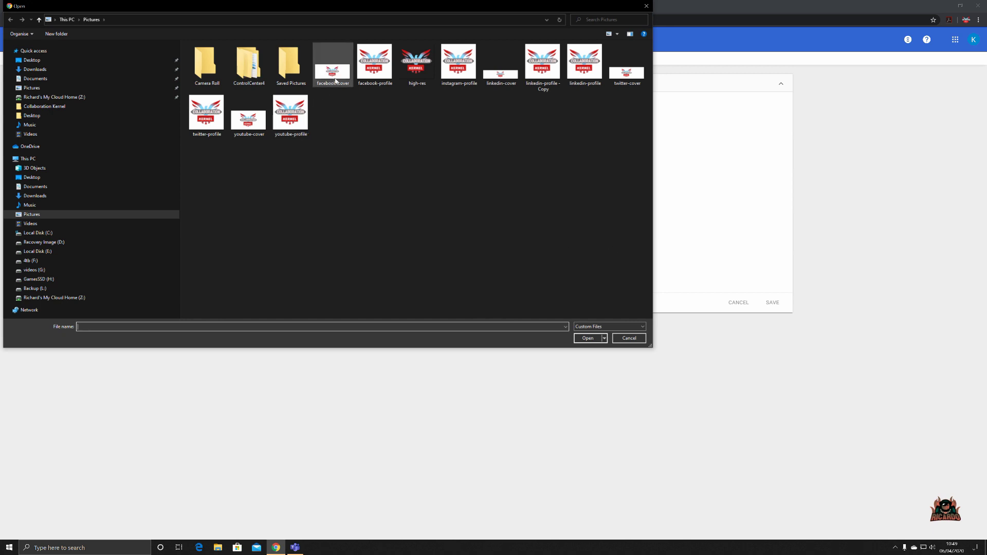
left_click(332, 67)
left_click(578, 337)
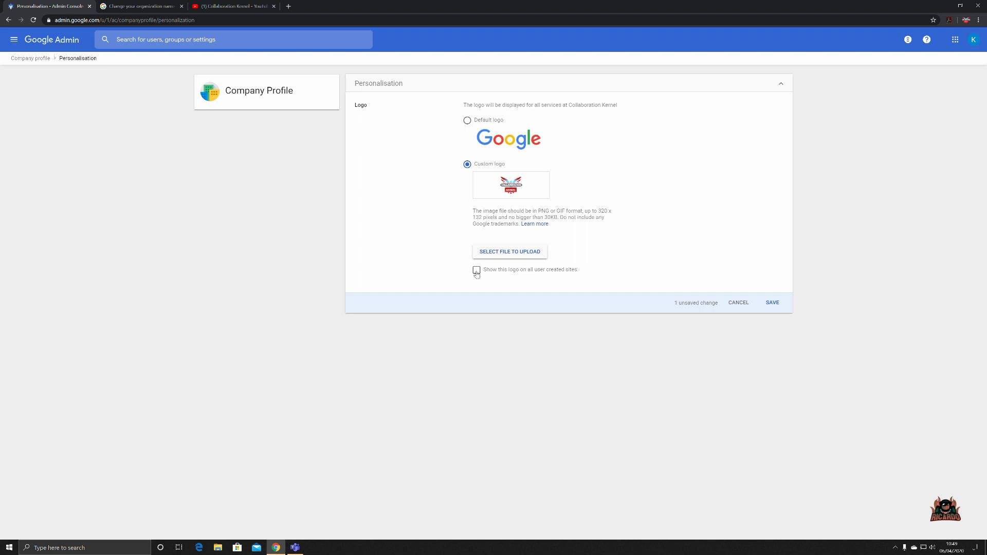
left_click(476, 271)
left_click(773, 302)
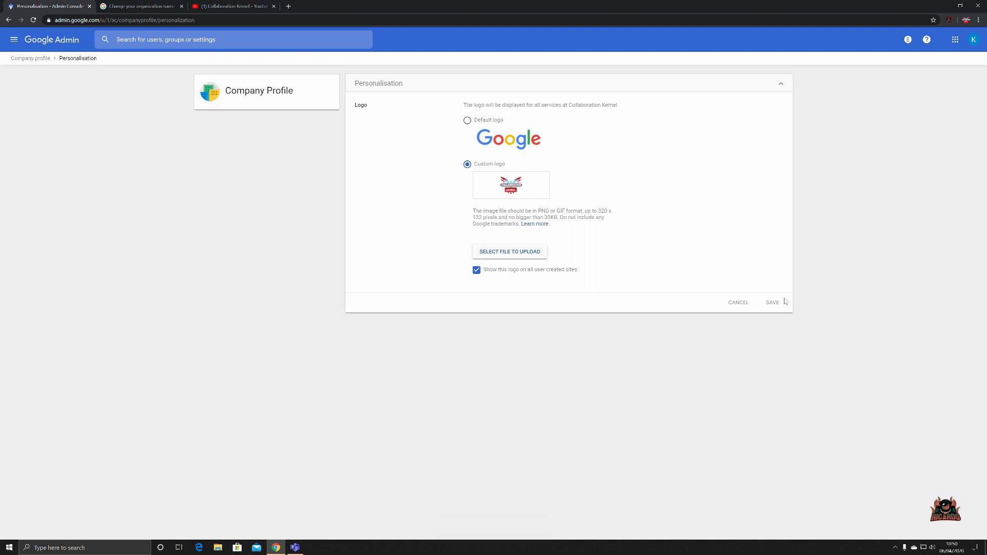
left_click(782, 87)
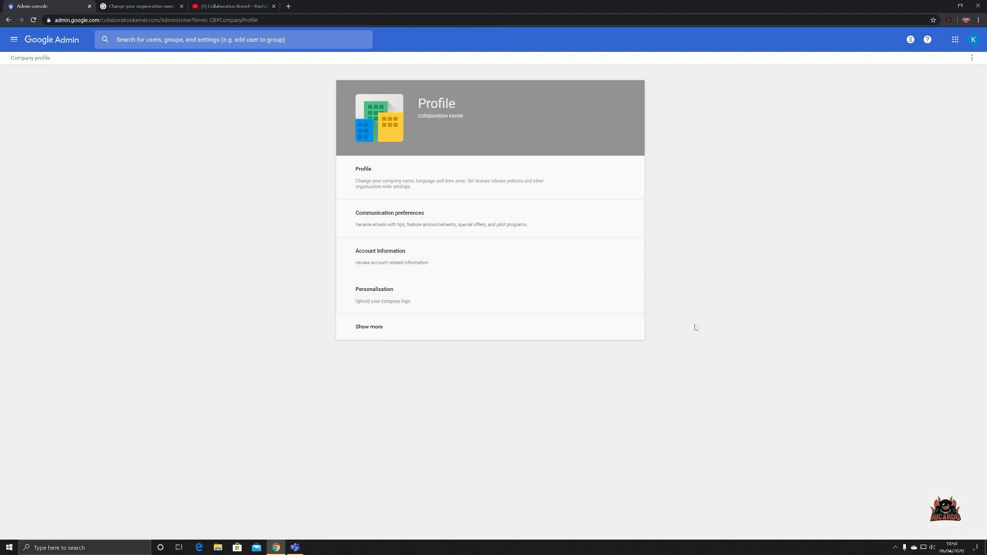
- Expand the profile list, open Supplemental Data Storage and its 'Set up Supplemental Data Storage' help article
left_click(367, 334)
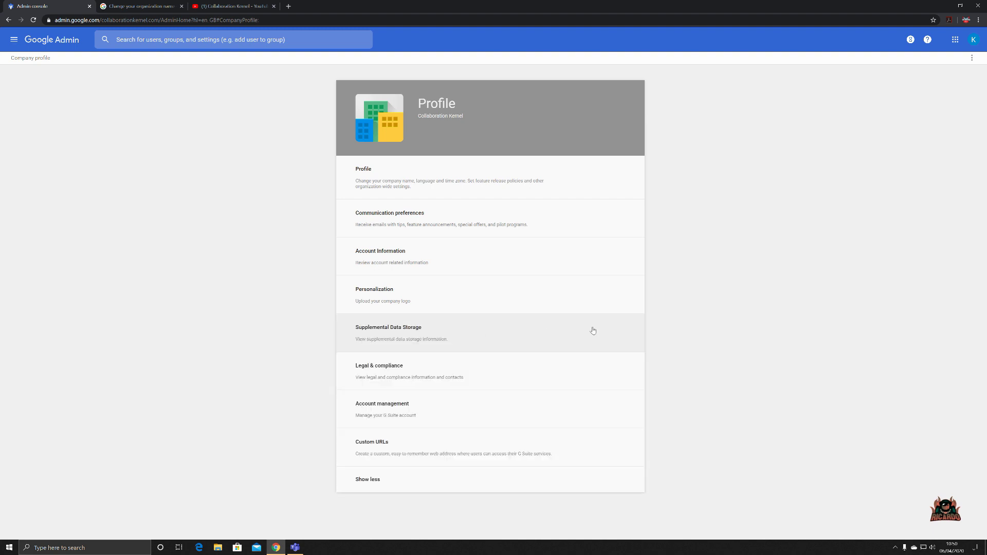
left_click(502, 341)
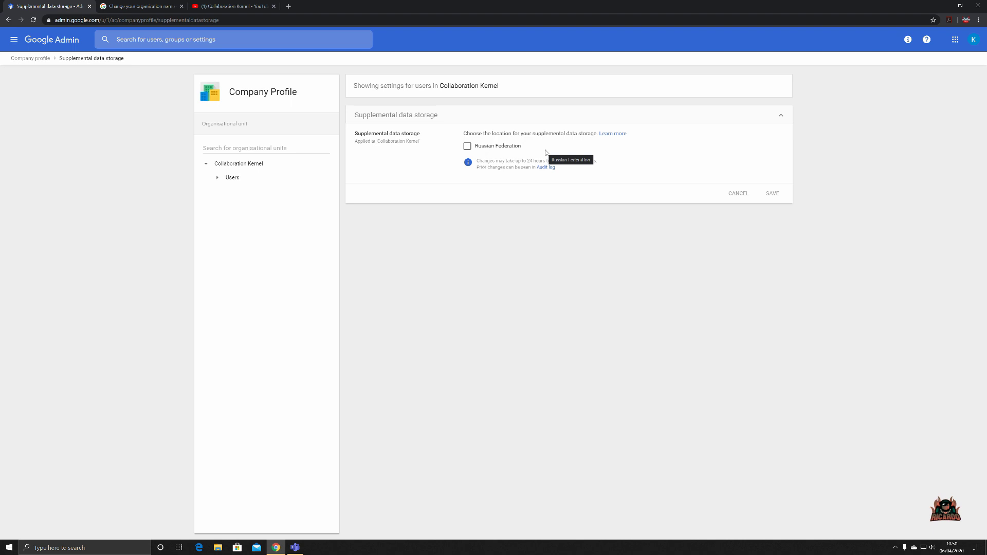
left_click(619, 135)
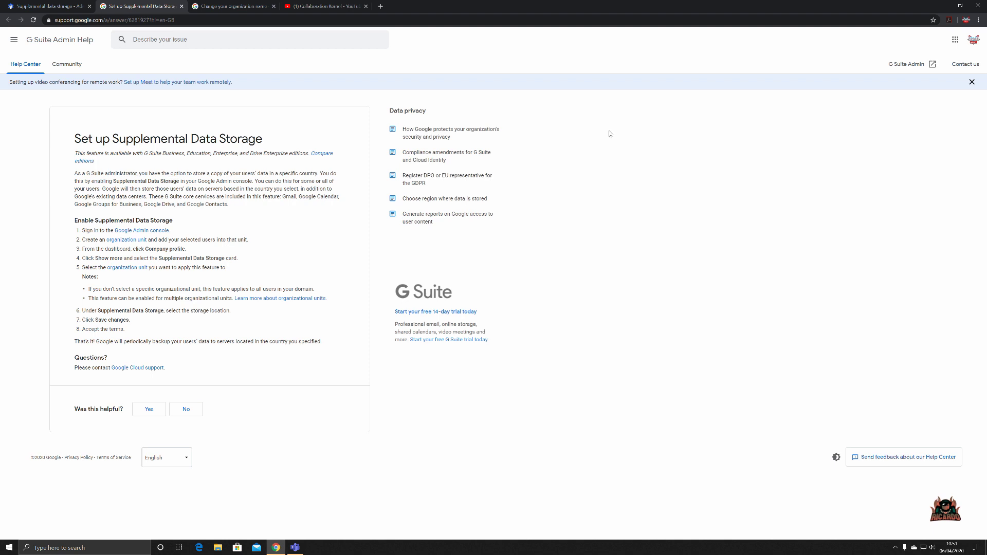
- Close the remote-work announcement banner and switch back to the Admin console's Supplemental data storage tab
left_click(971, 82)
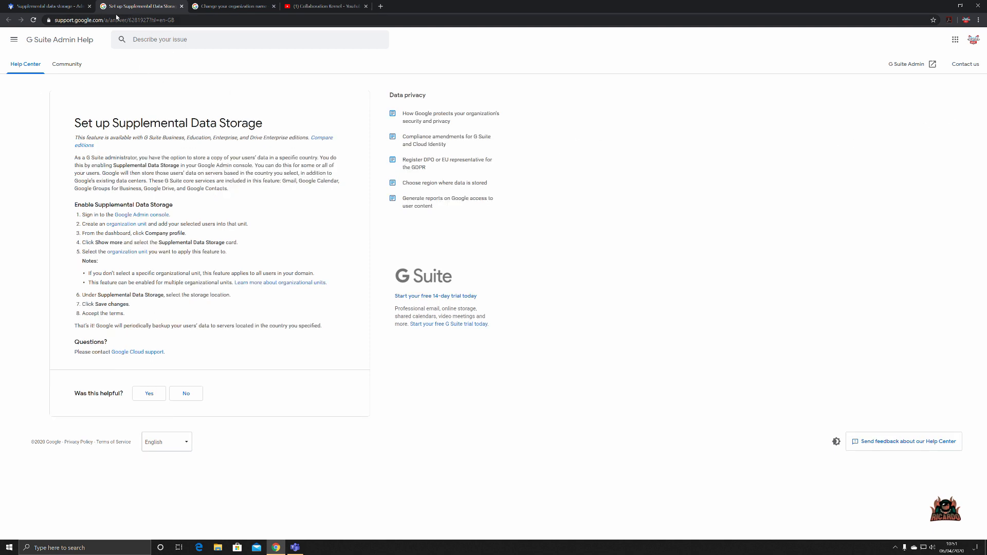
left_click(59, 11)
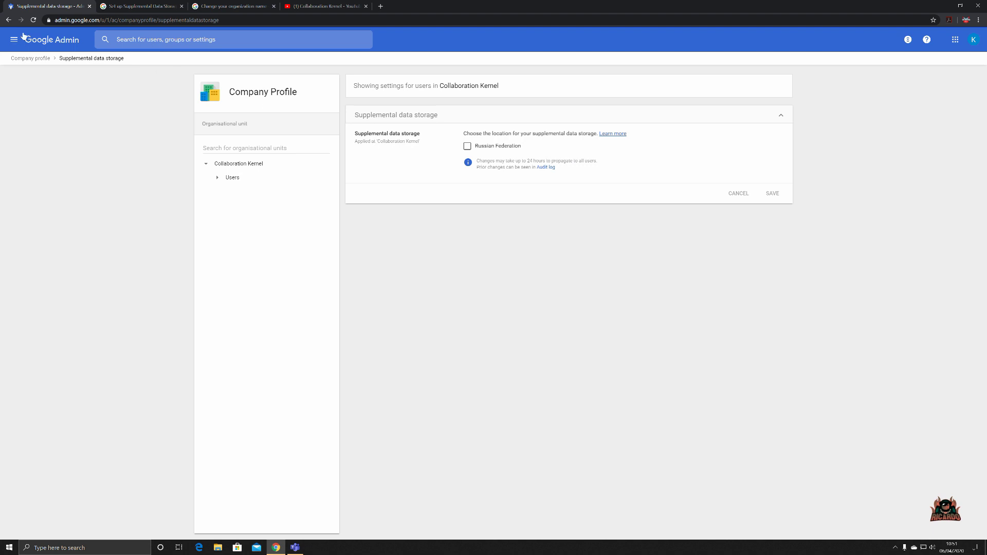
- Stay on the Personalization page, save the custom logo change, then return to Company profile
left_click(8, 20)
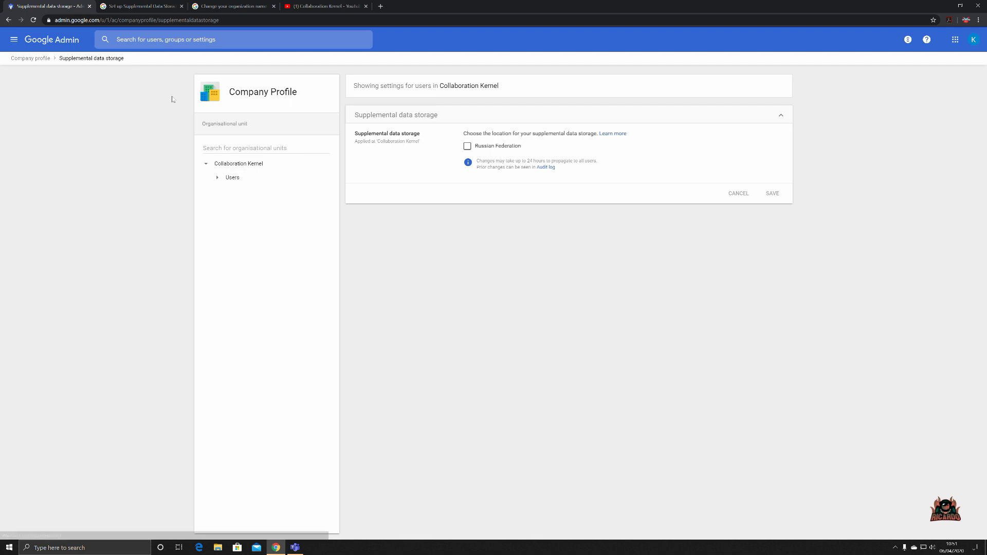
left_click(8, 20)
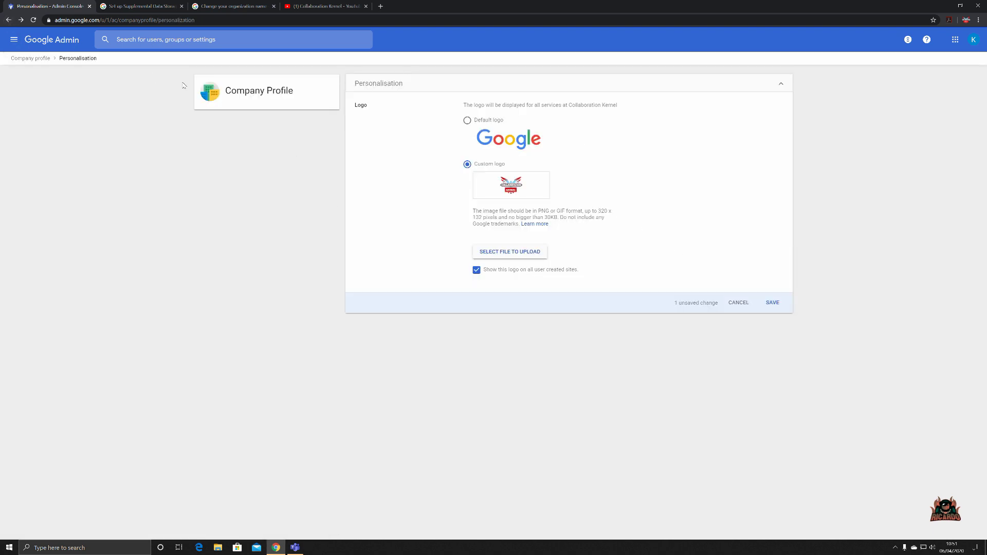
left_click(43, 59)
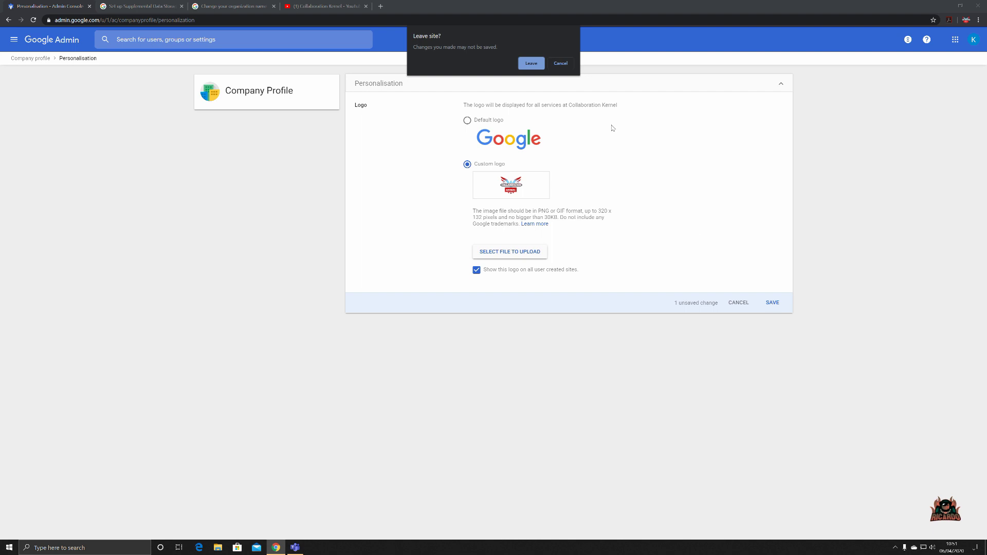
left_click(563, 65)
left_click(770, 302)
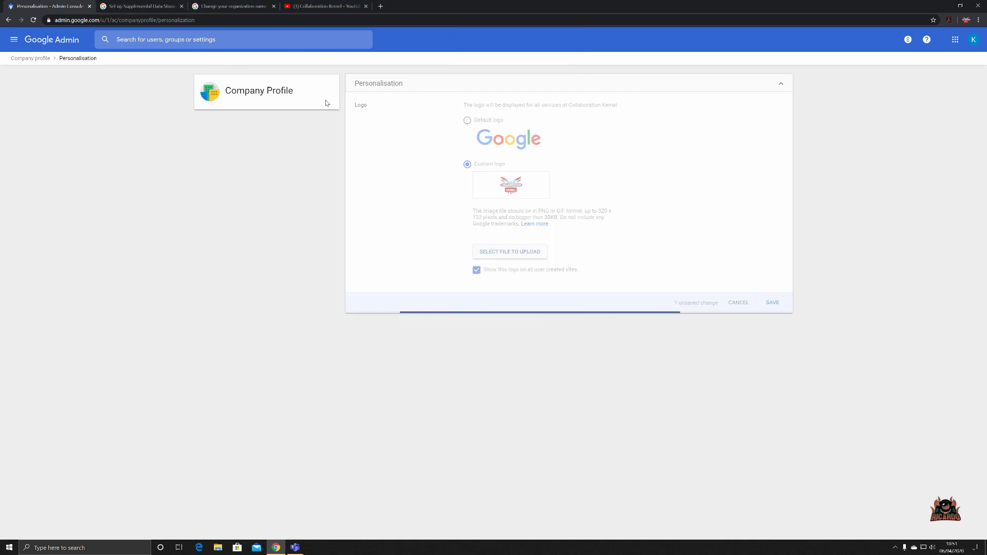
left_click(19, 60)
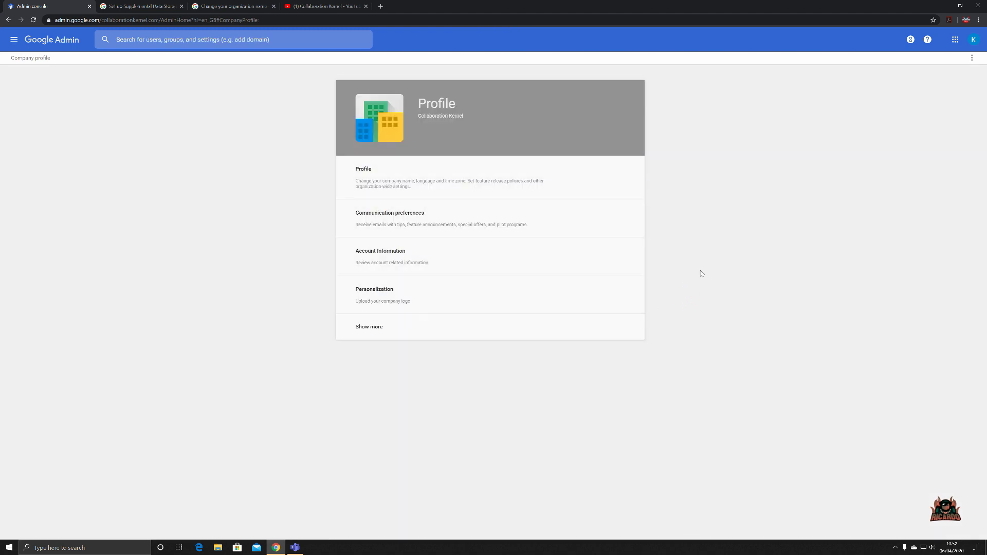
- Open Legal & compliance from the expanded profile list and bring up the Data centre locations link menu
left_click(376, 331)
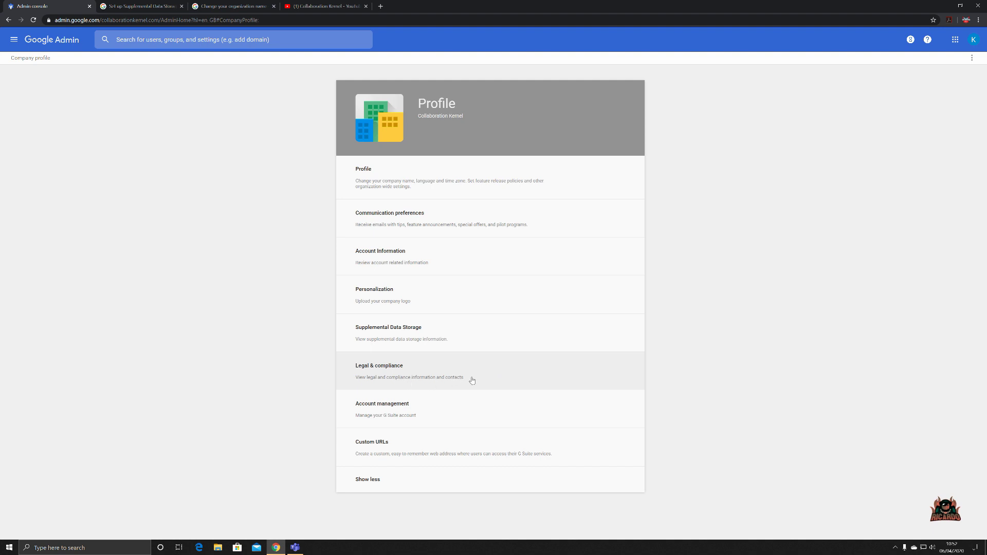
left_click(501, 376)
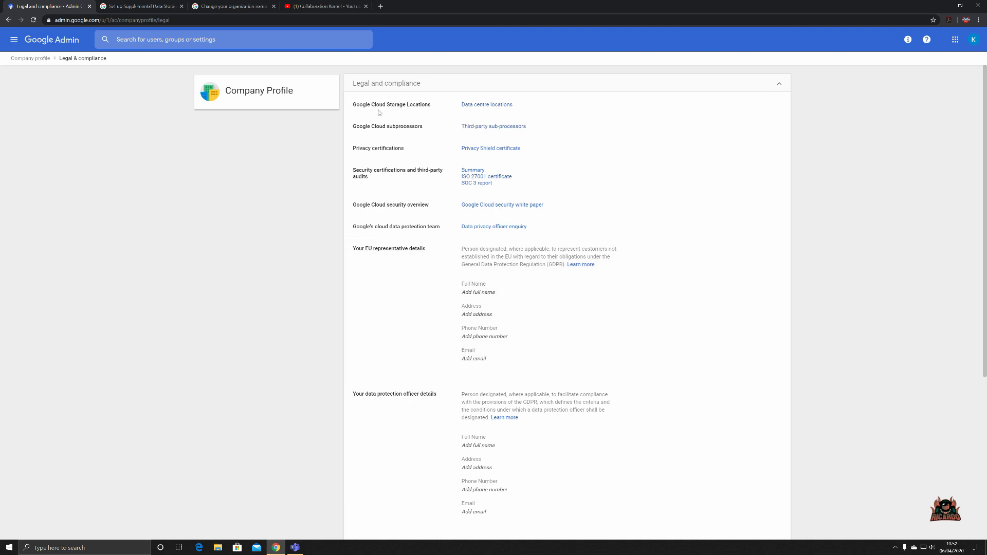
right_click(499, 107)
- Open Data centre locations in a new tab and preview map sites like Singapore, Dublin and Quilicura
left_click(511, 110)
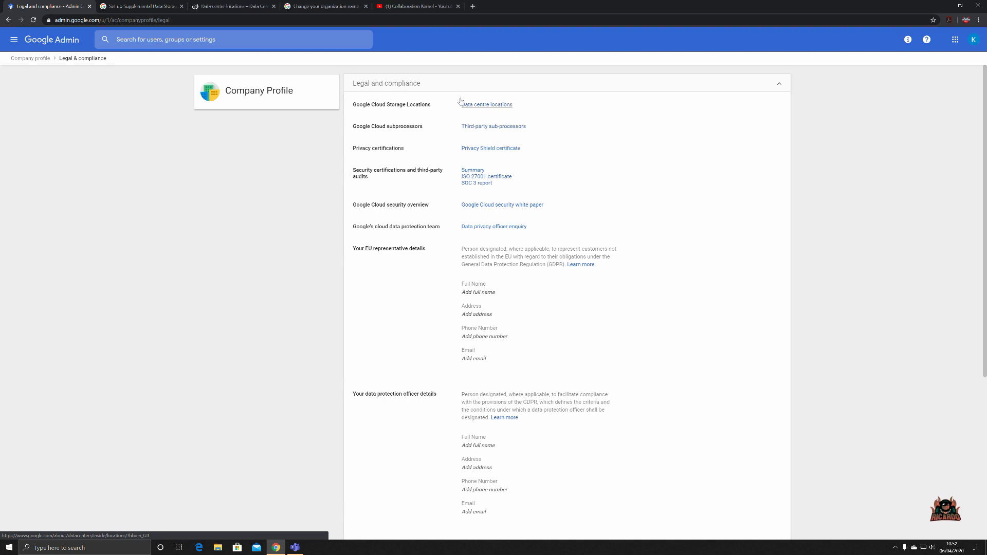
left_click(246, 7)
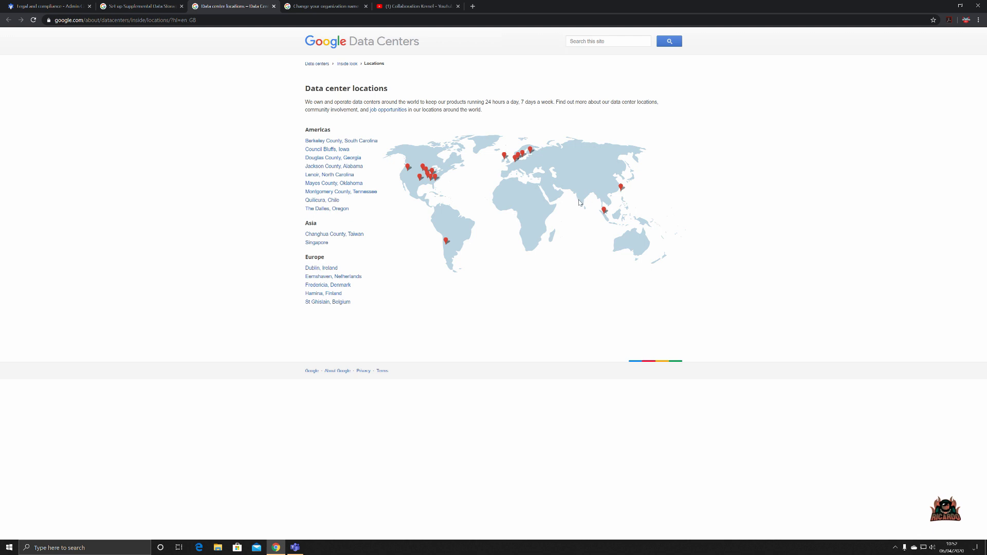
mouse_move(599, 210)
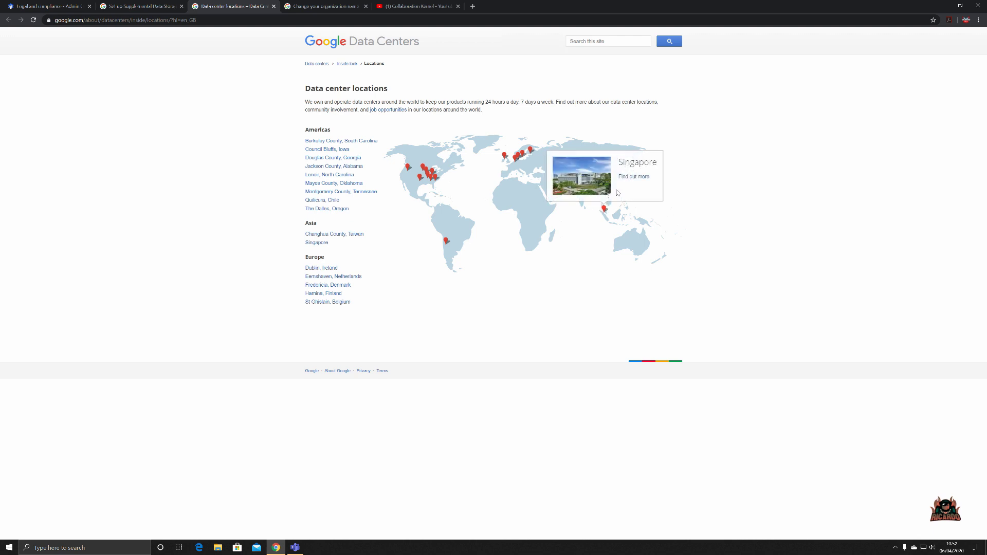
mouse_move(622, 189)
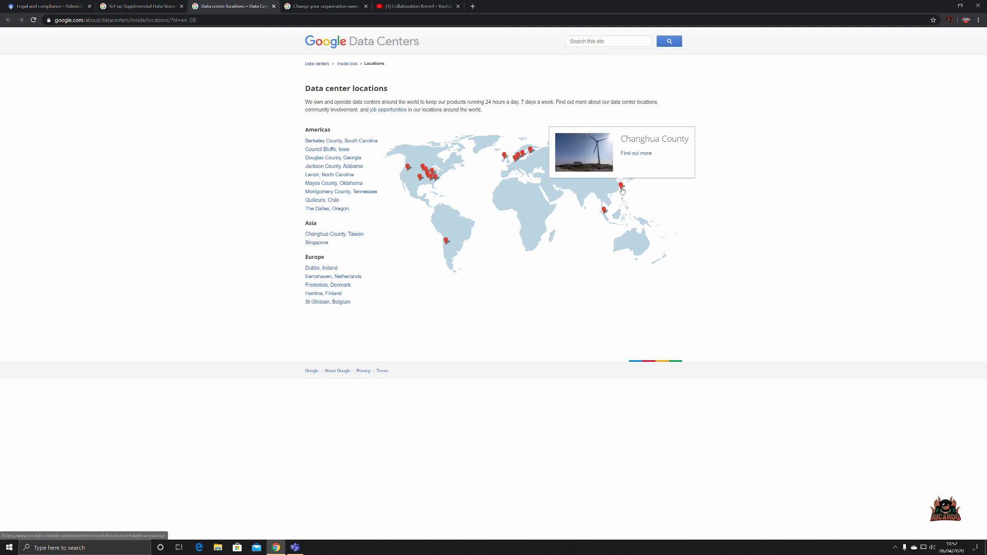
mouse_move(505, 161)
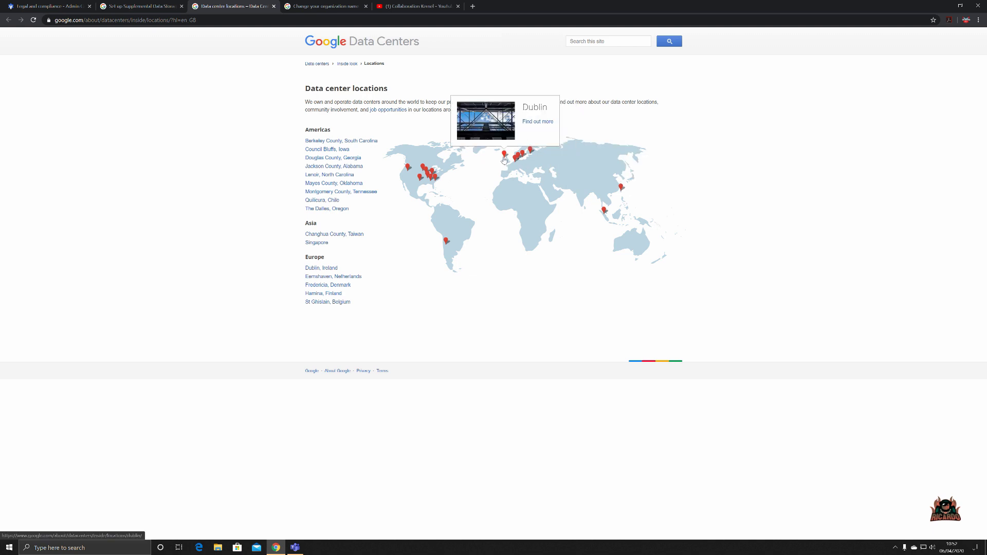
mouse_move(513, 164)
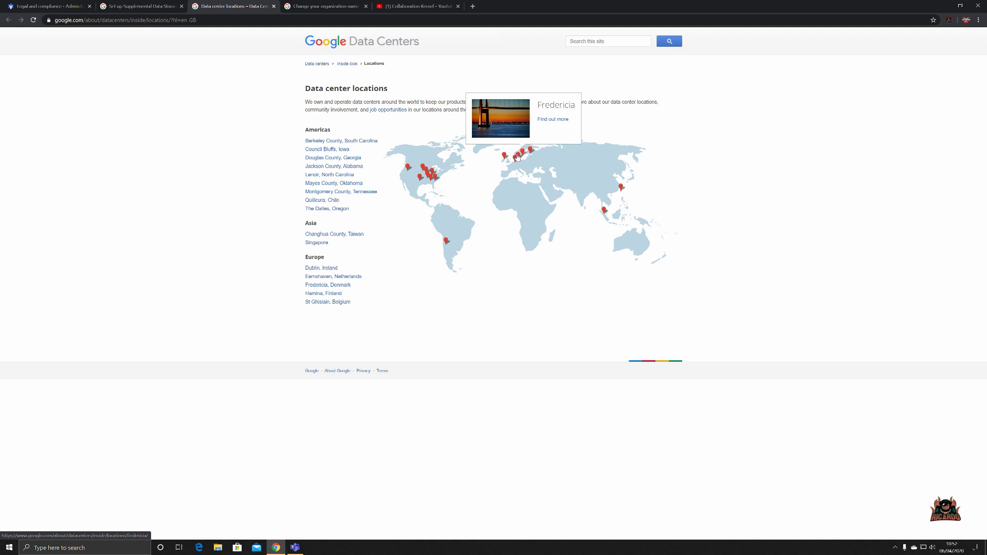
mouse_move(446, 243)
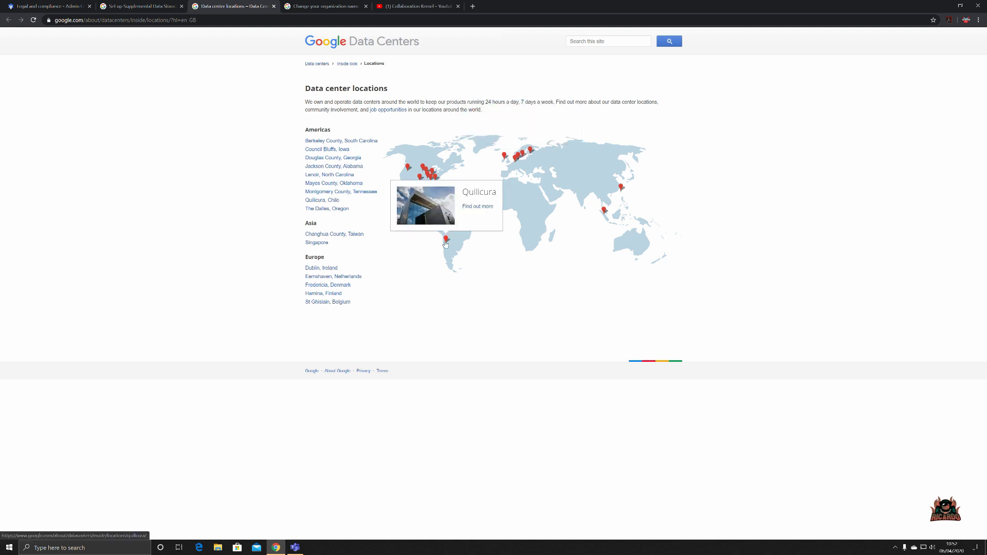
mouse_move(409, 170)
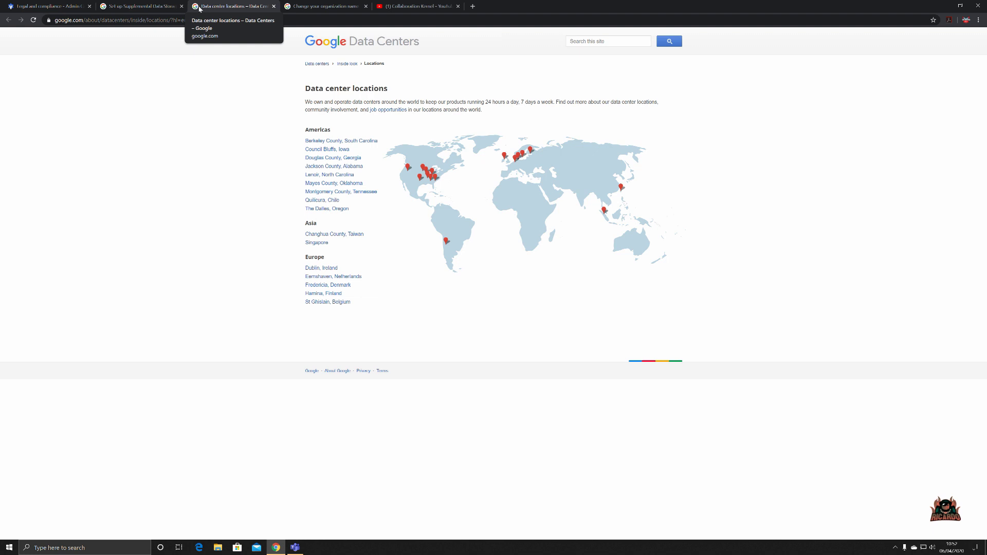
- Open the Third-party sub-processors list from Legal and compliance and scroll through its entries
left_click(46, 6)
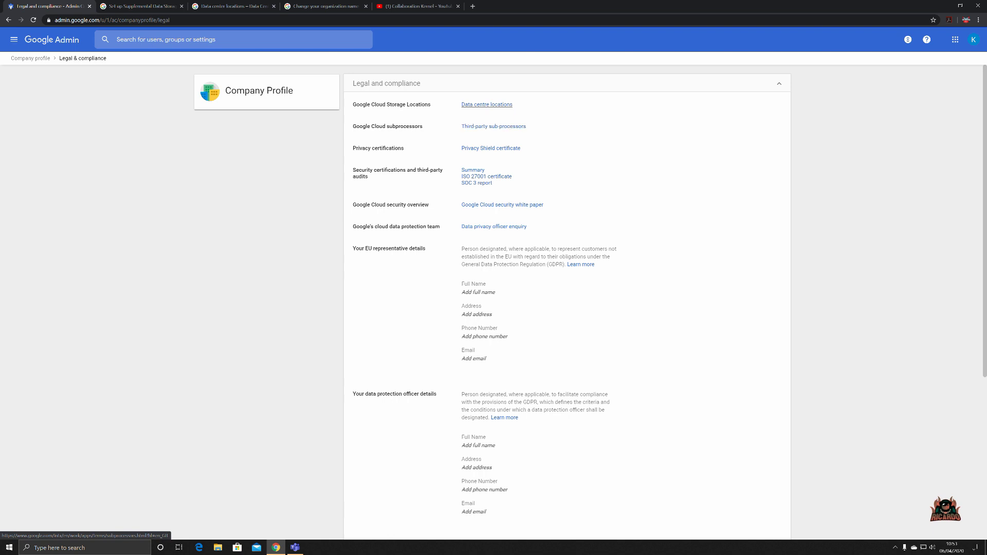
left_click(485, 128)
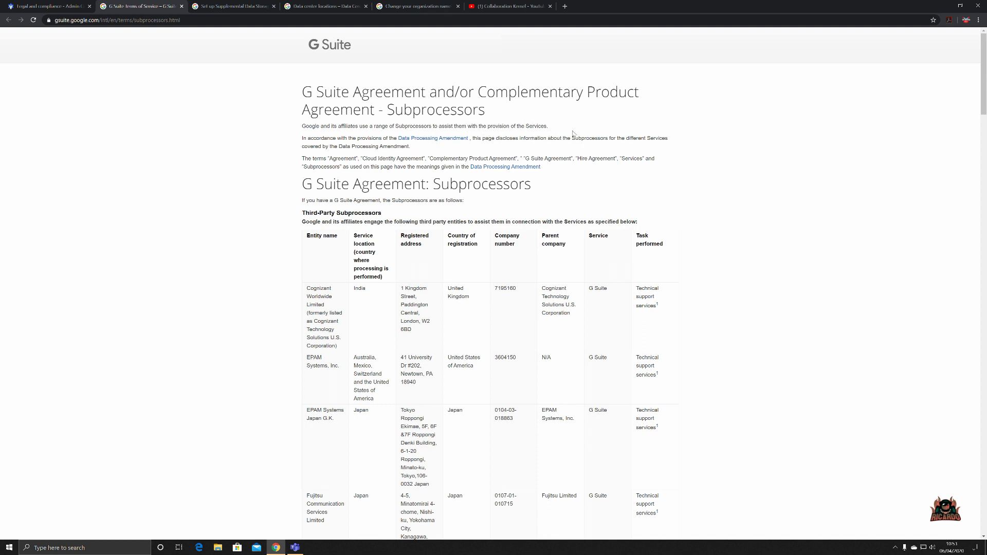
scroll(694, 193, "down", 2)
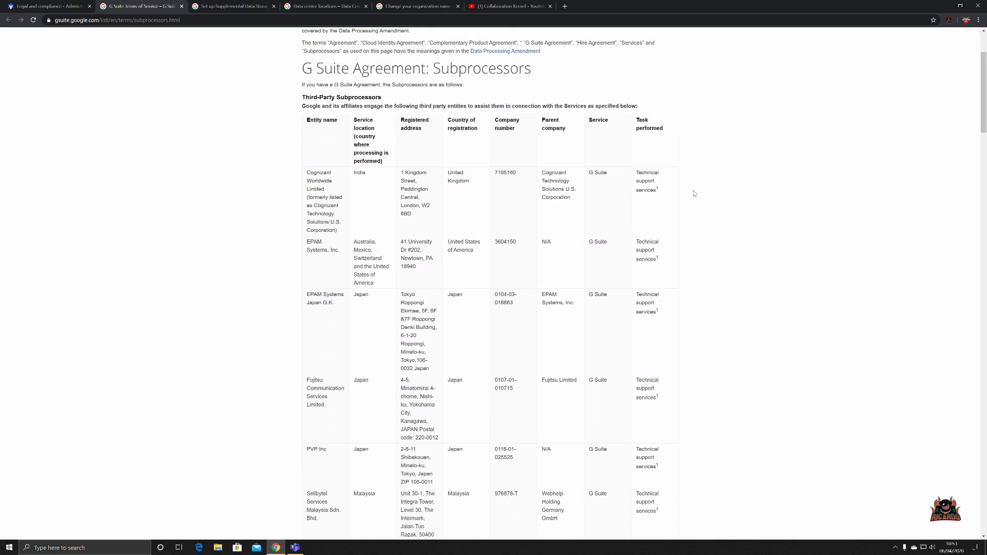
scroll(694, 194, "down", 2)
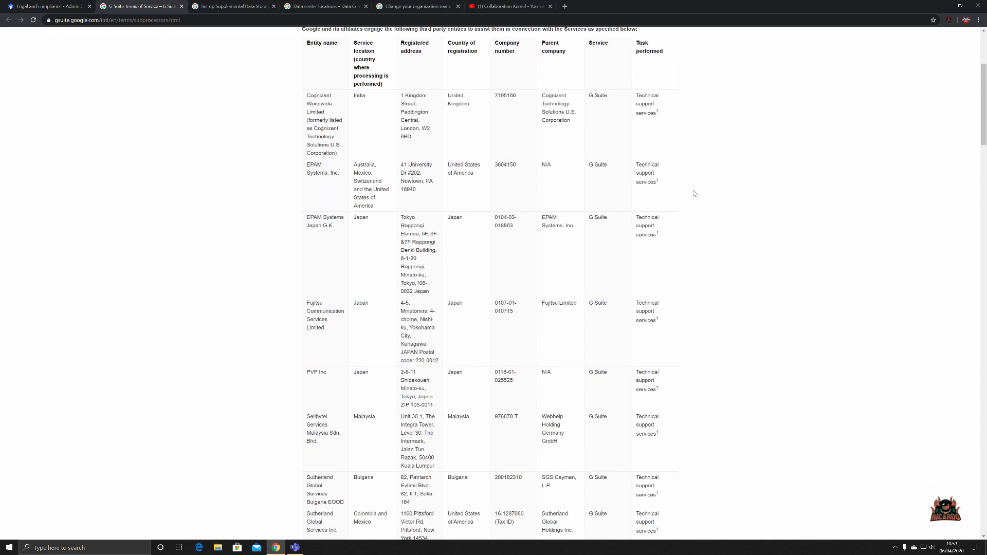
scroll(694, 194, "up", 2)
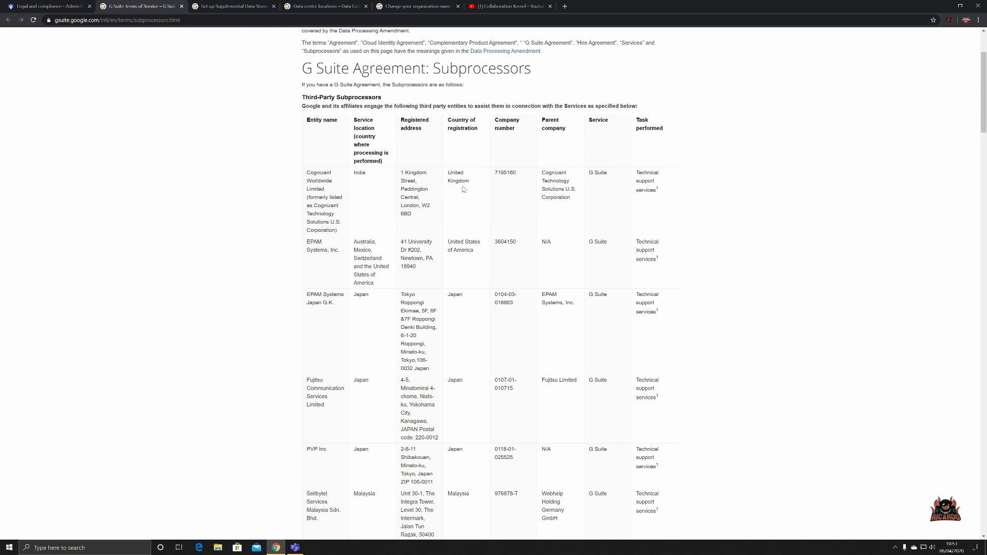
scroll(463, 189, "down", 4)
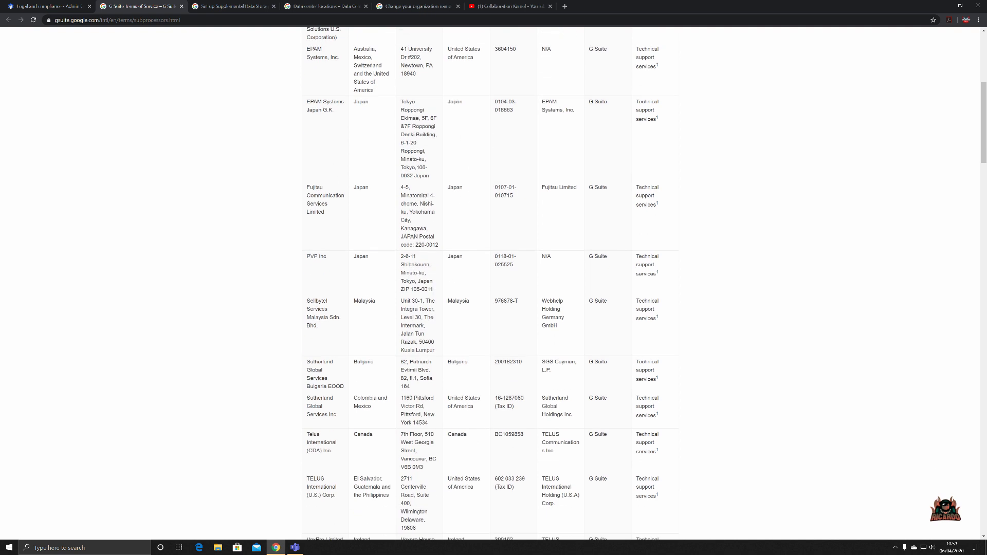
scroll(379, 370, "down", 3)
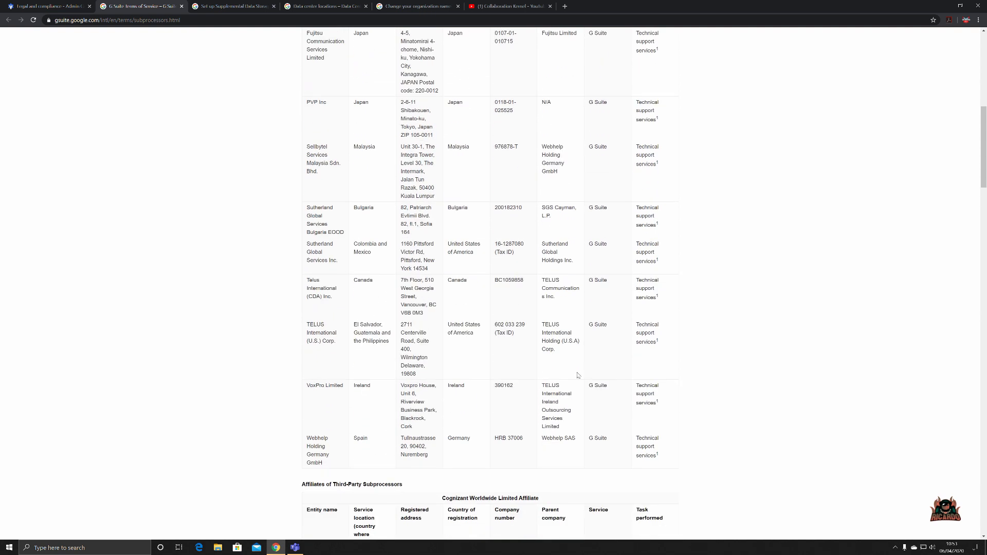
scroll(520, 292, "up", 9)
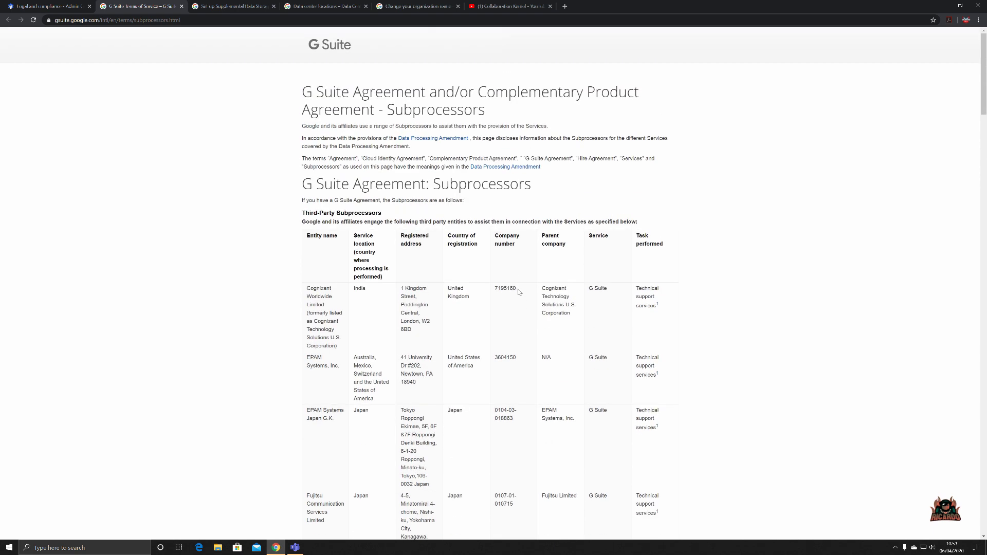
- Close the subprocessors tab and scroll Legal and compliance down to the Security and Privacy Additional Terms
left_click(181, 6)
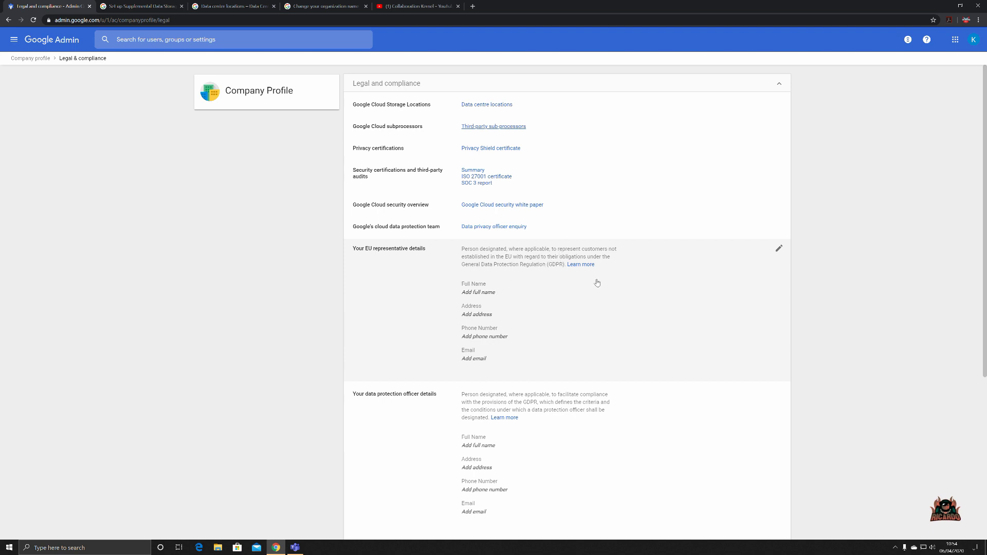
scroll(597, 283, "down", 2)
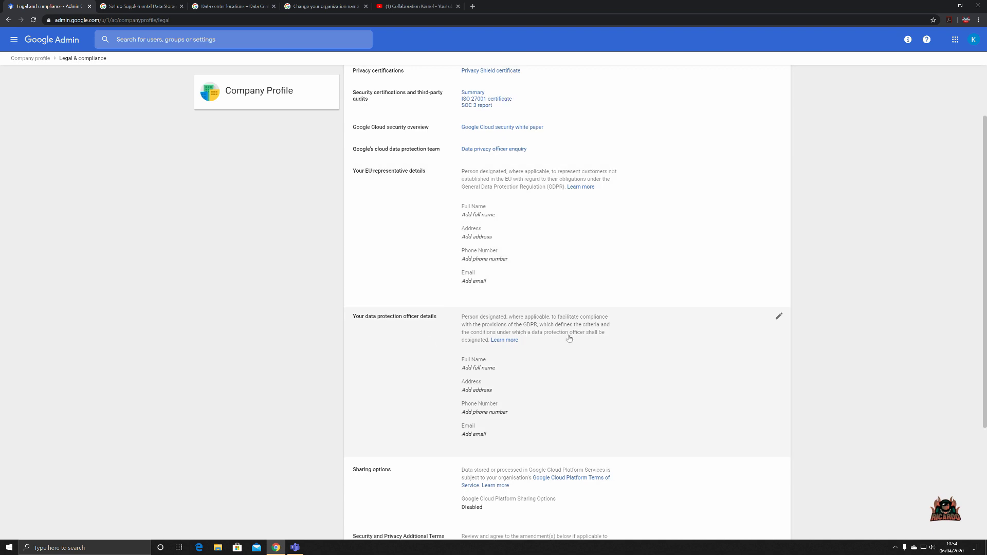
scroll(569, 338, "down", 2)
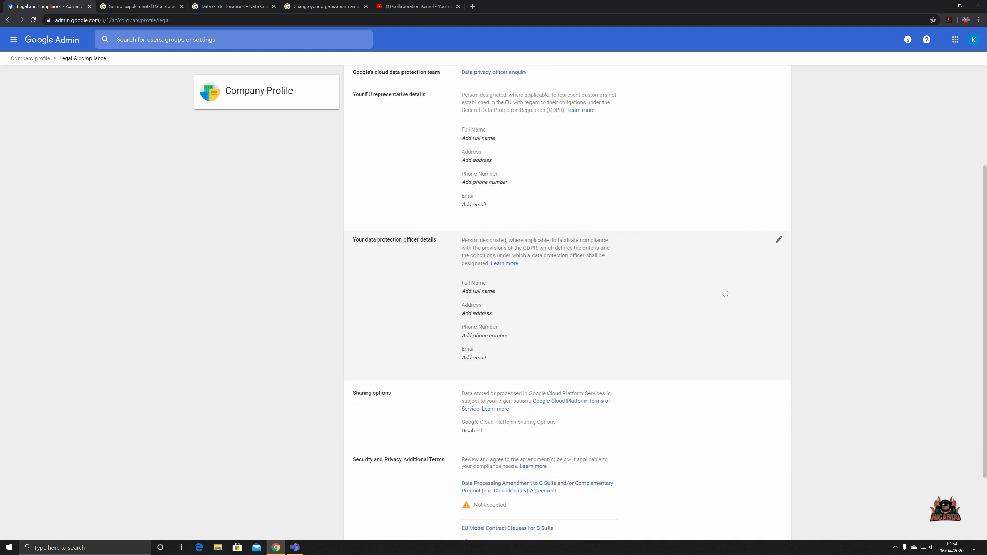
scroll(678, 293, "down", 1)
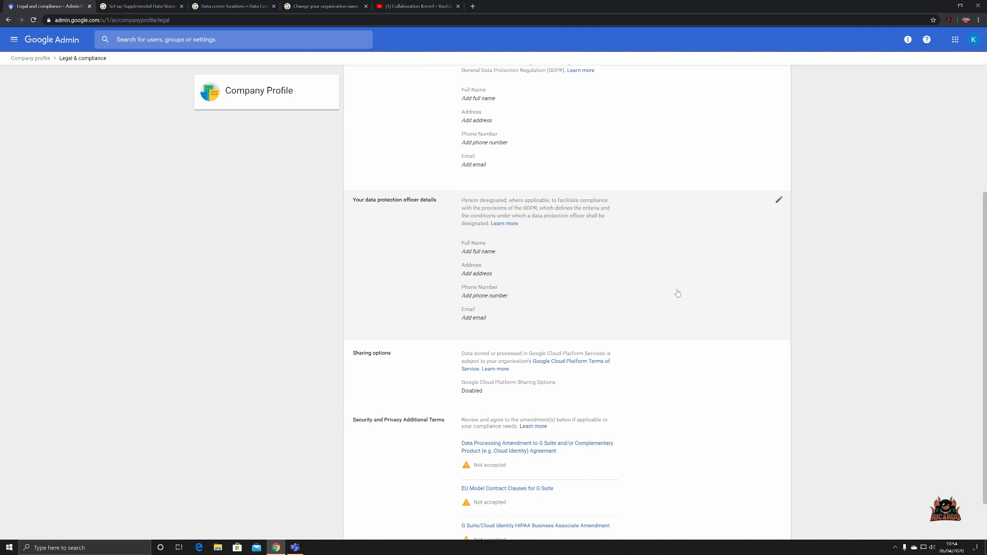
scroll(677, 293, "down", 1)
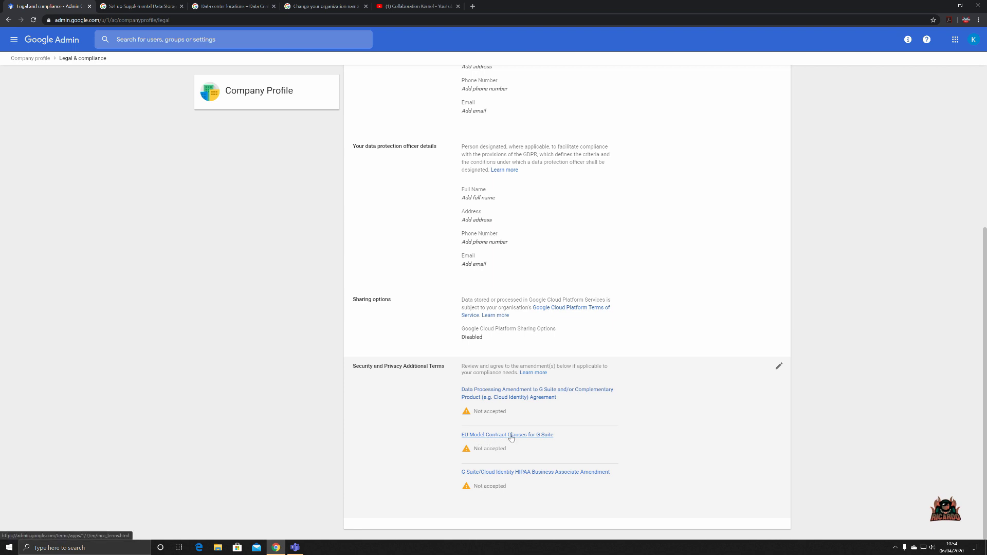
scroll(381, 364, "up", 5)
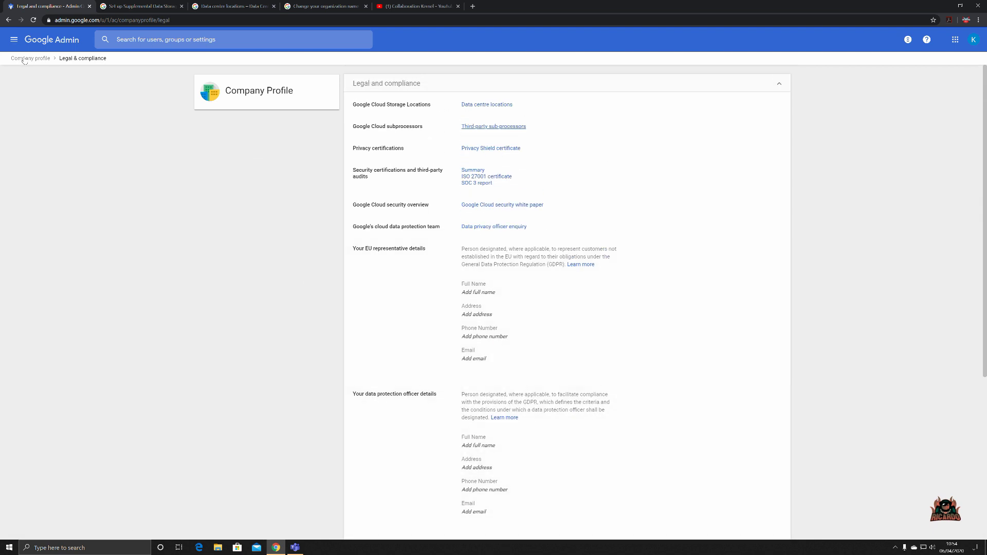
- Go back to Company profile and expand it to list Custom URLs and Account management
left_click(25, 60)
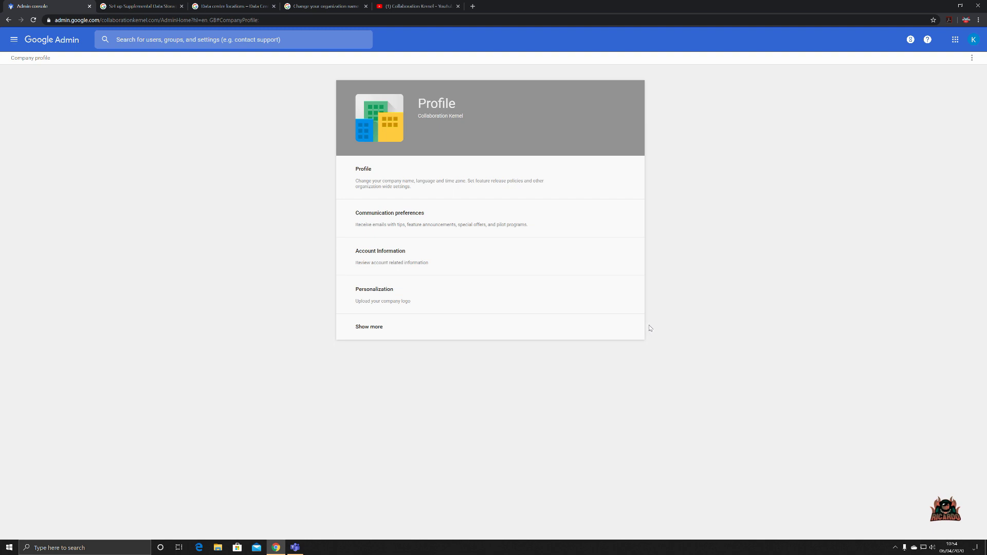
left_click(366, 330)
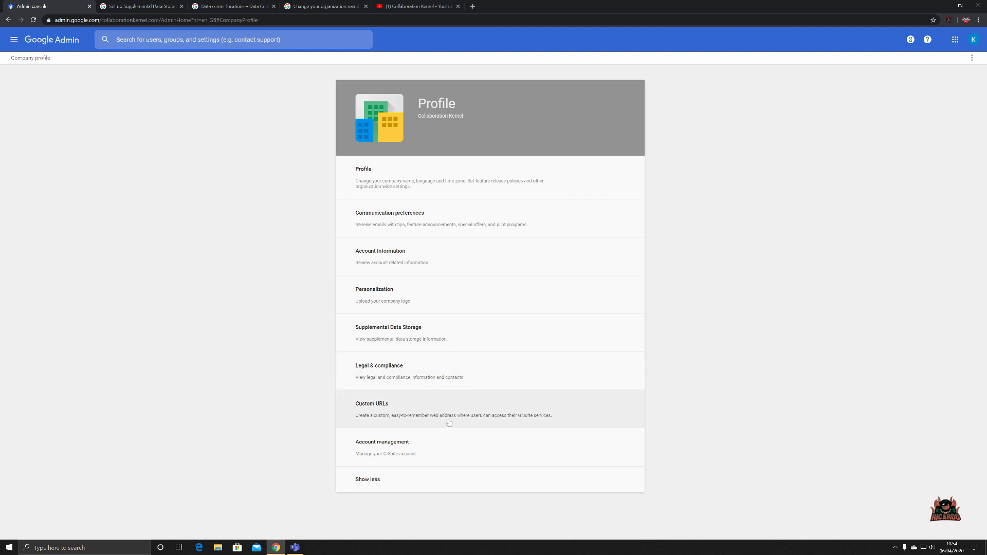
- Review Custom URLs, confirming Gmail, Calendar, Drive, Sites and Groups all use default addresses
left_click(566, 412)
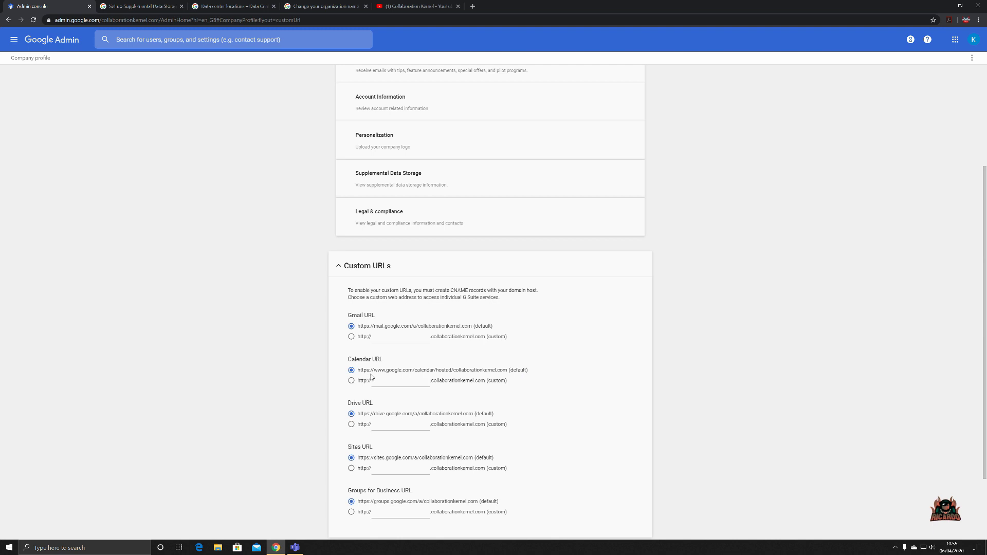
scroll(519, 382, "down", 1)
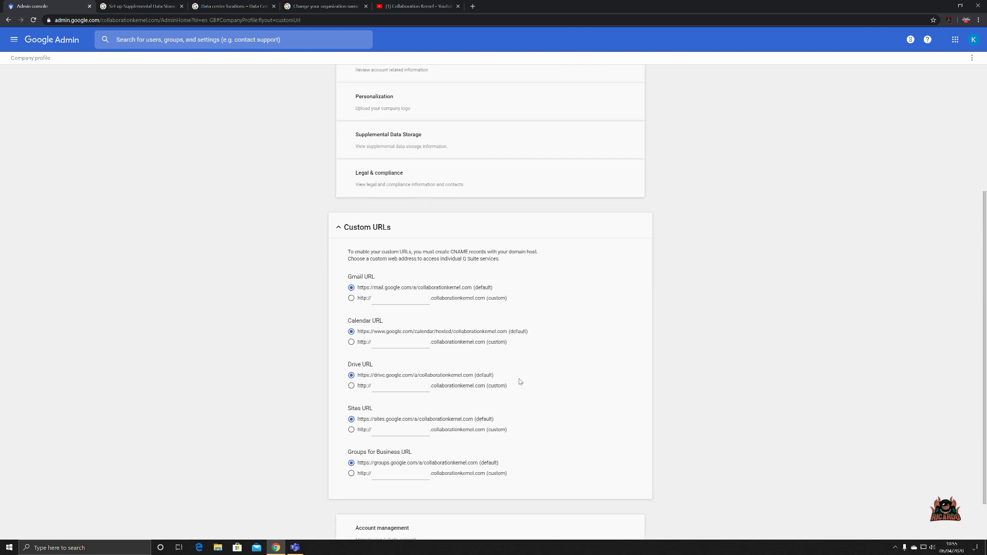
scroll(519, 381, "down", 1)
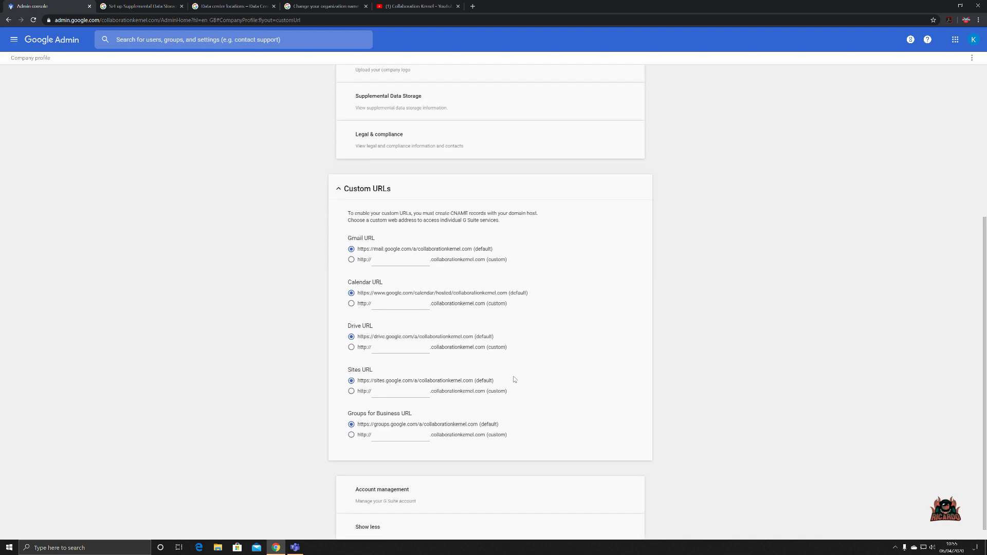
scroll(504, 377, "down", 1)
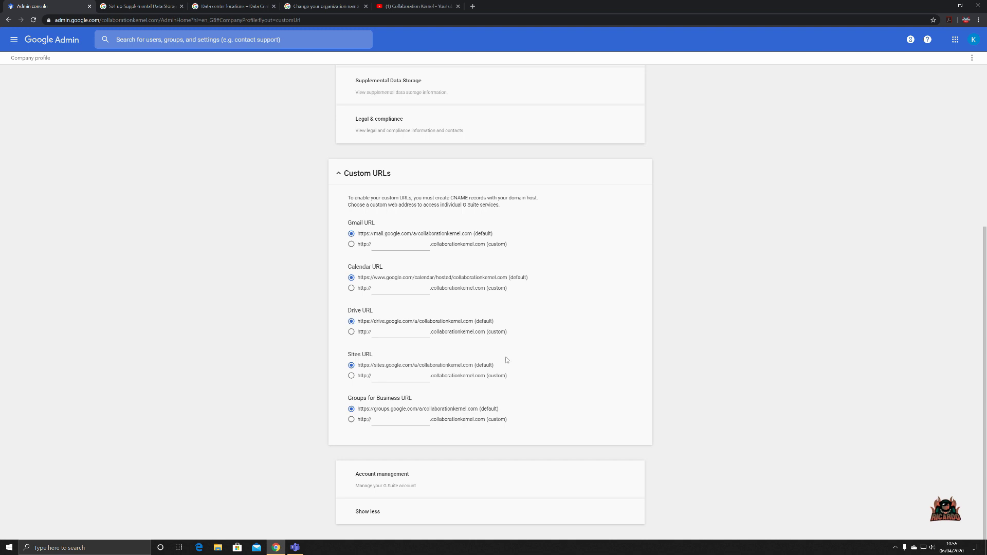
scroll(329, 375, "up", 4)
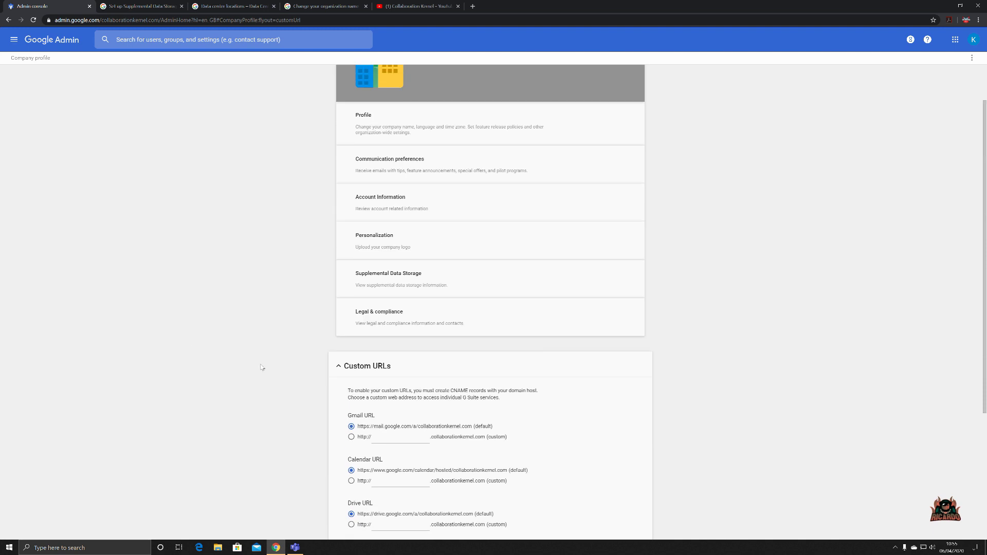
- Close Custom URLs and open Account management, where deletion is blocked by an active subscription
left_click(8, 20)
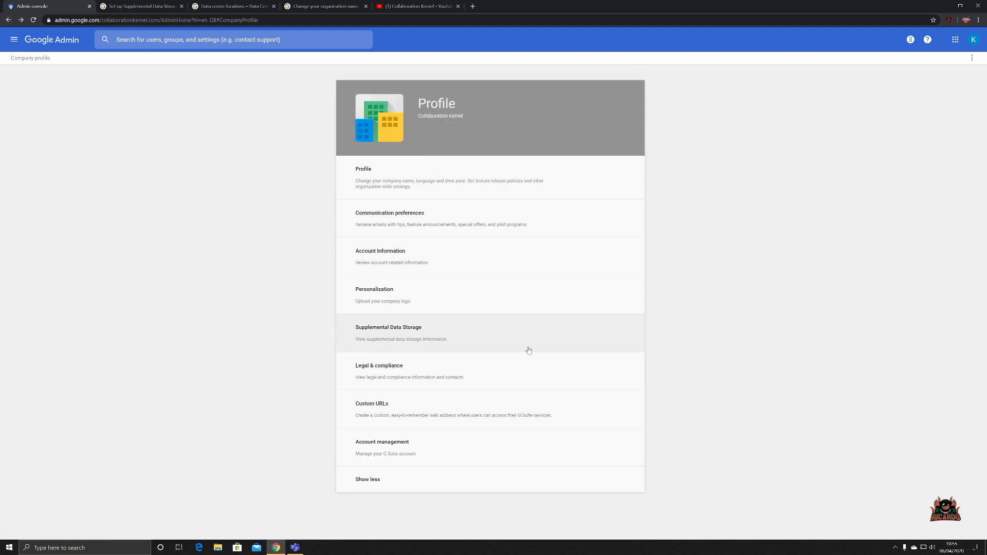
left_click(365, 477)
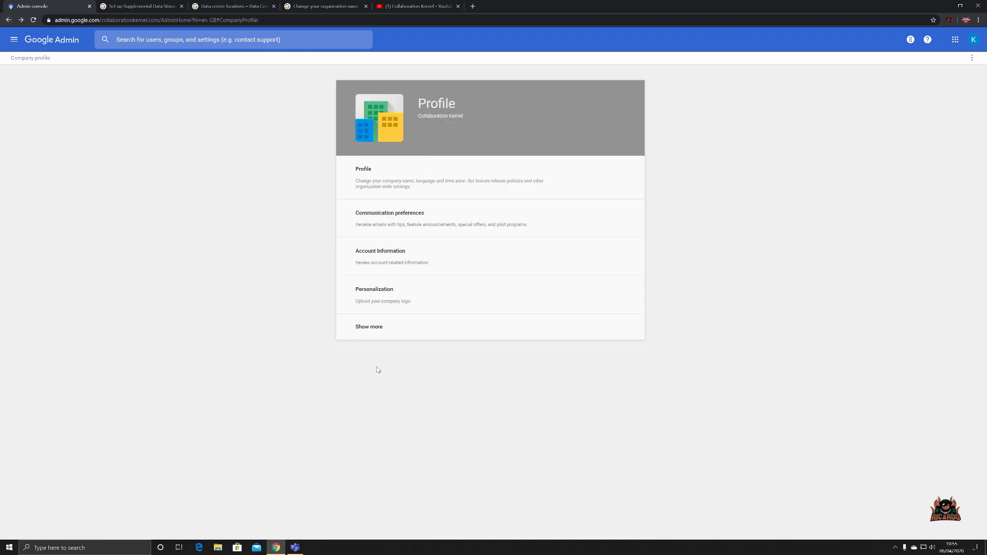
left_click(367, 332)
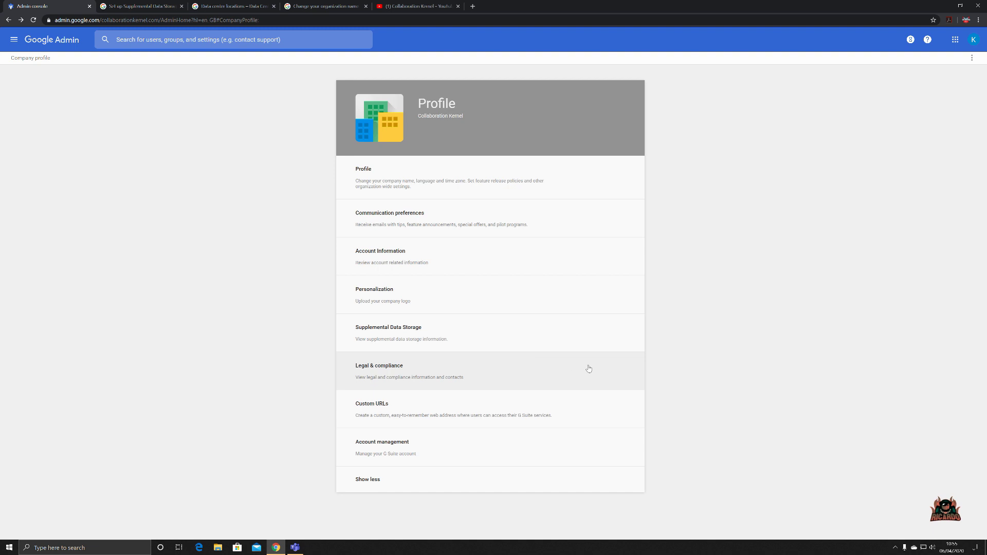
left_click(379, 445)
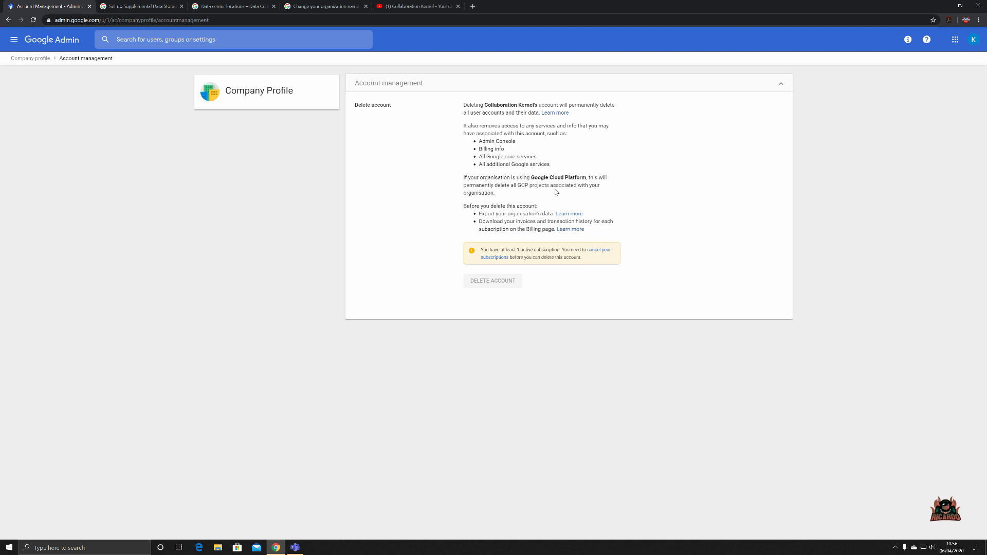
- Go back to the Company profile page and expand it to show every section, Profile through Custom URLs
left_click(29, 58)
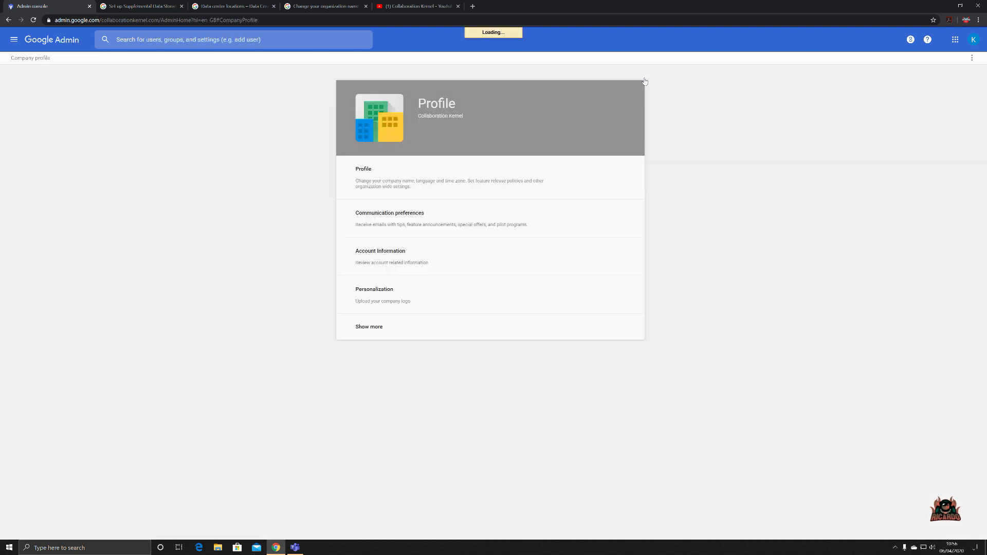
left_click(372, 326)
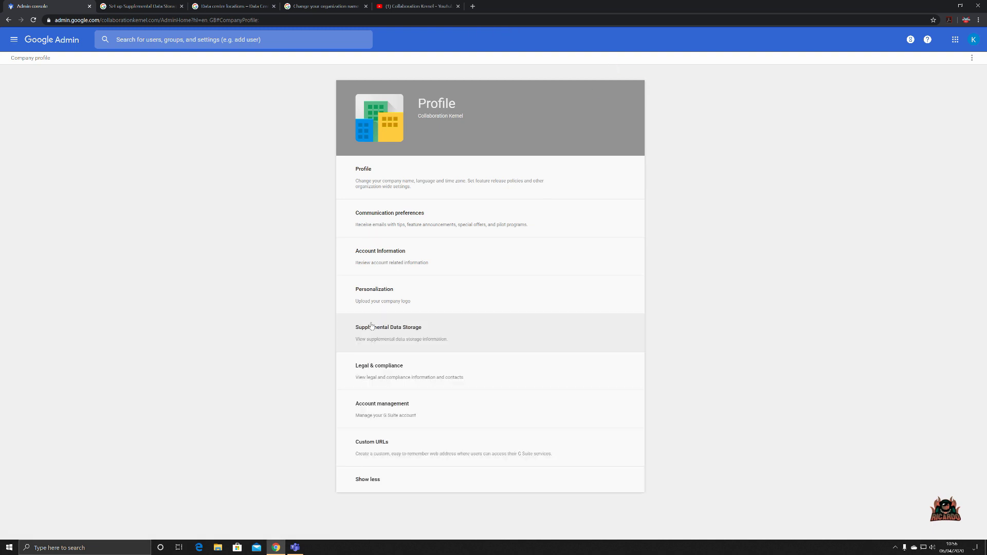